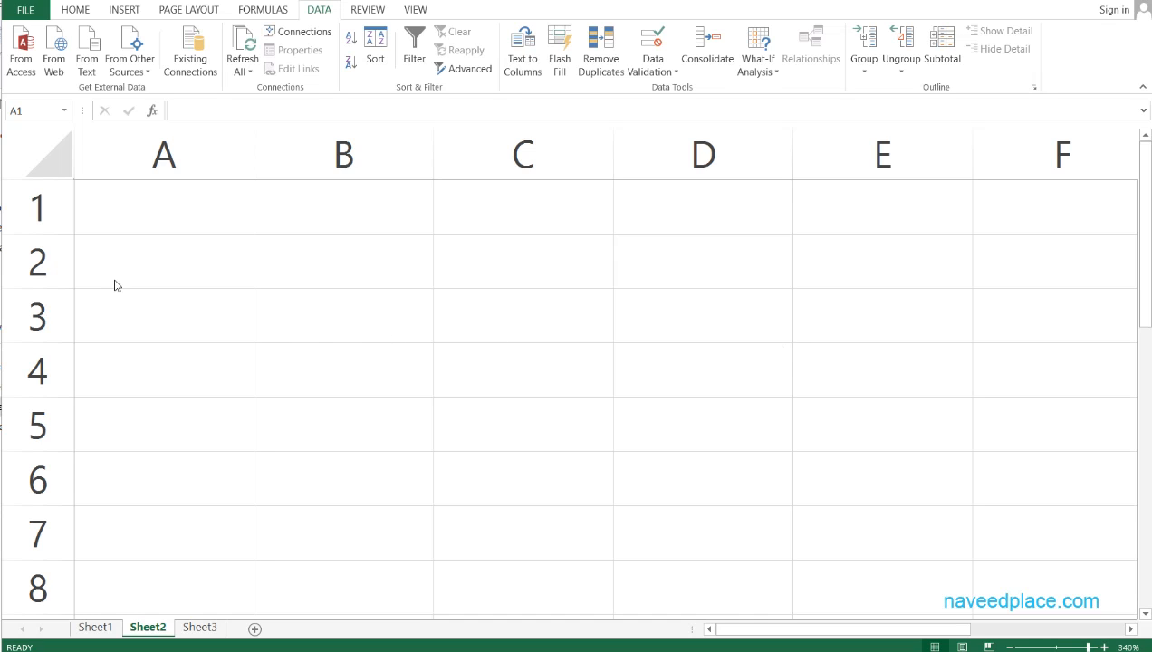
Step: Apply all borders to cells A1:B1 on Sheet2
{"action": "left_click", "coordinate": [183, 373]}
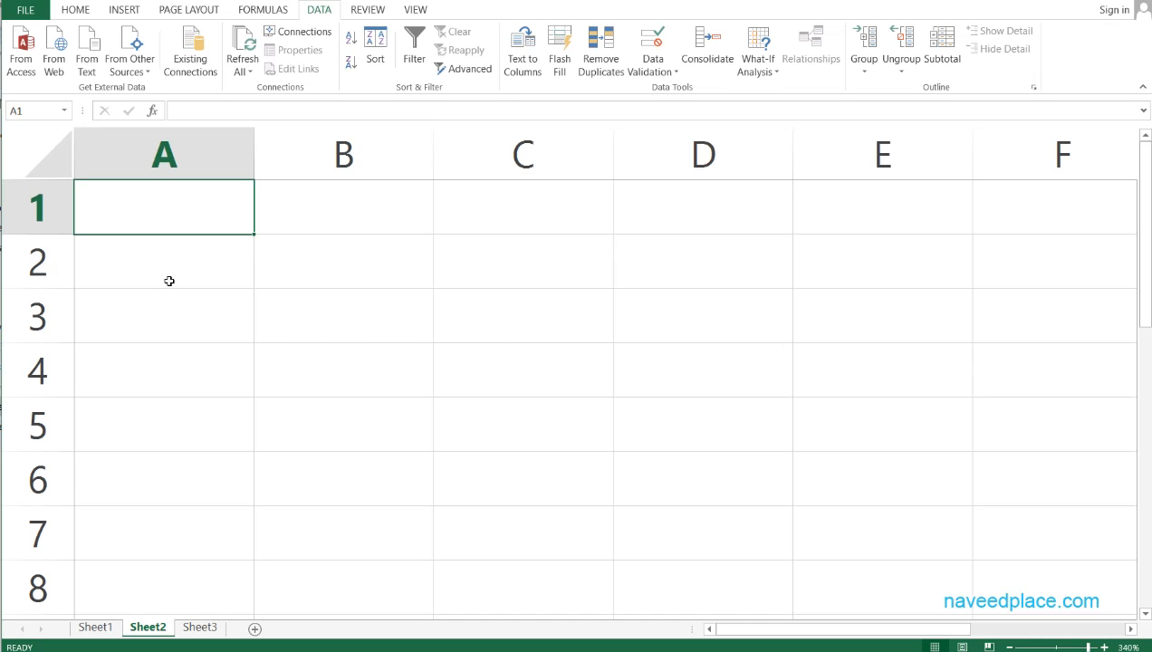
{"action": "left_click", "coordinate": [175, 326]}
{"action": "left_click", "coordinate": [133, 217]}
{"action": "left_click_drag", "start_coordinate": [173, 222], "coordinate": [358, 221]}
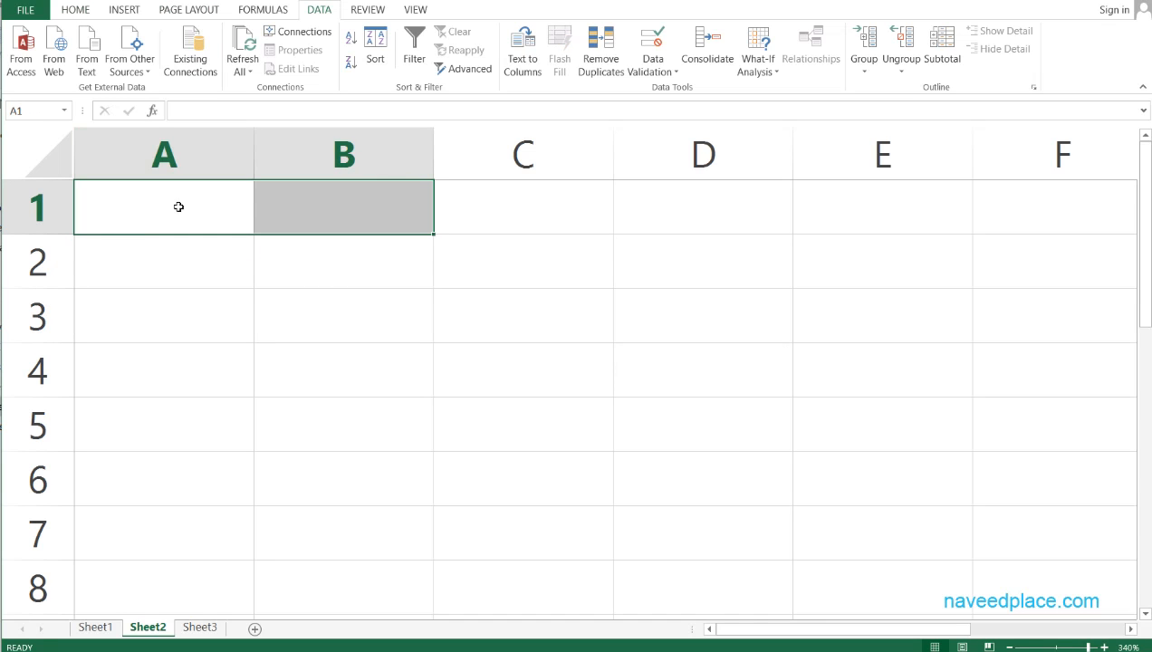
{"action": "left_click", "coordinate": [72, 10]}
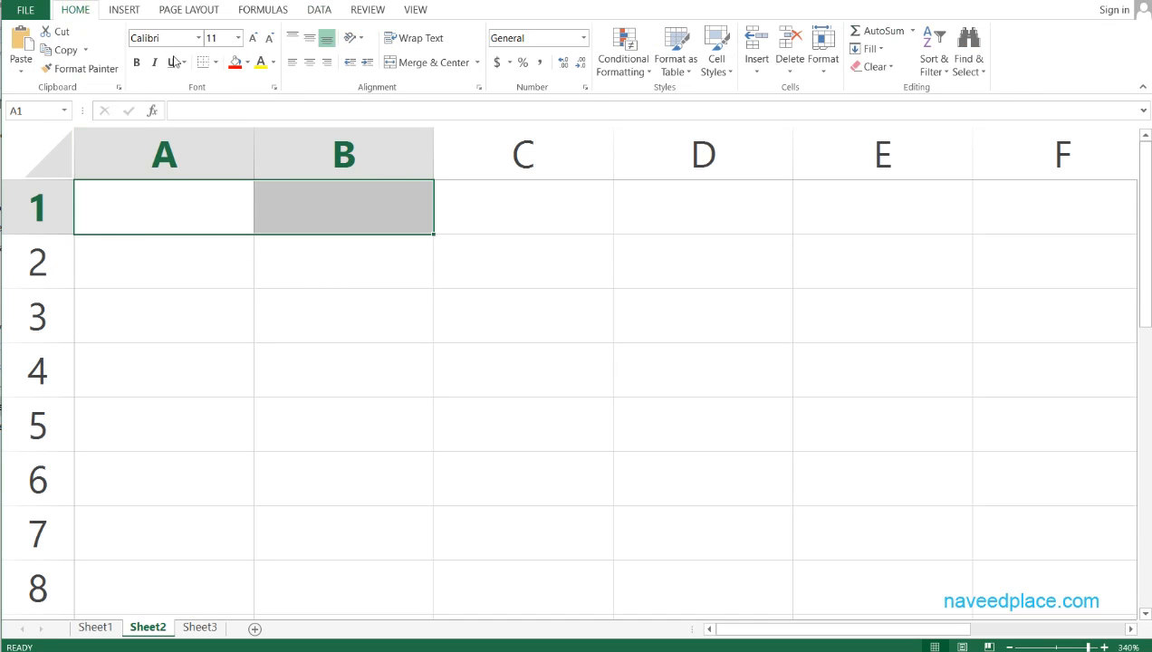
{"action": "left_click", "coordinate": [216, 62]}
{"action": "left_click", "coordinate": [222, 222]}
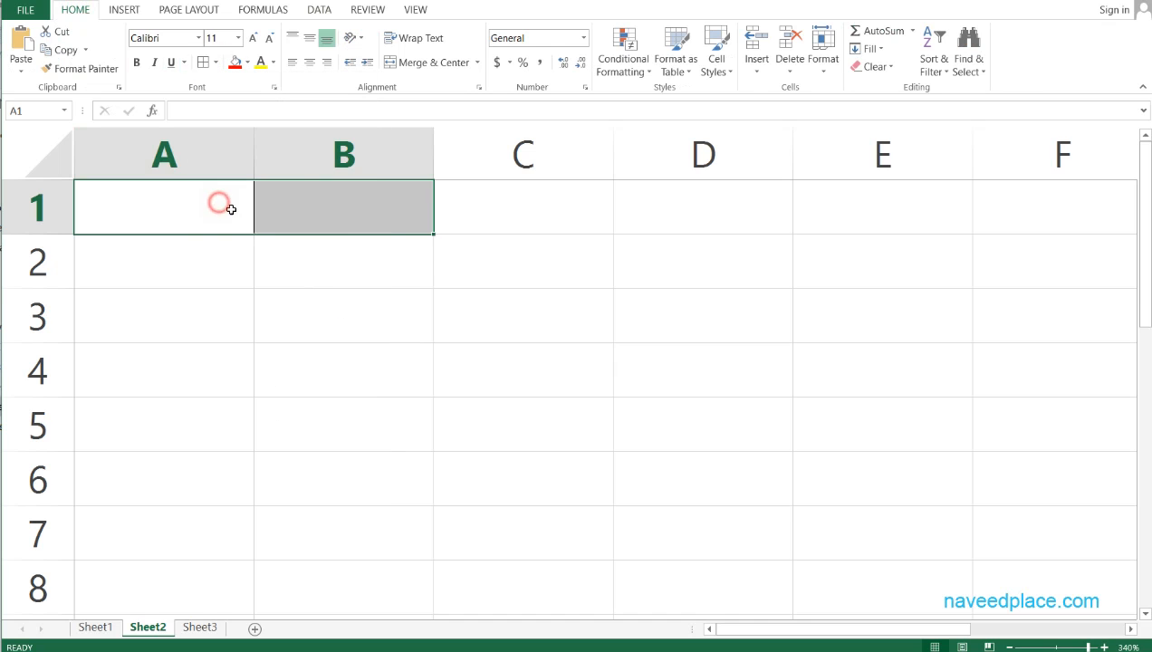
{"action": "left_click", "coordinate": [325, 281]}
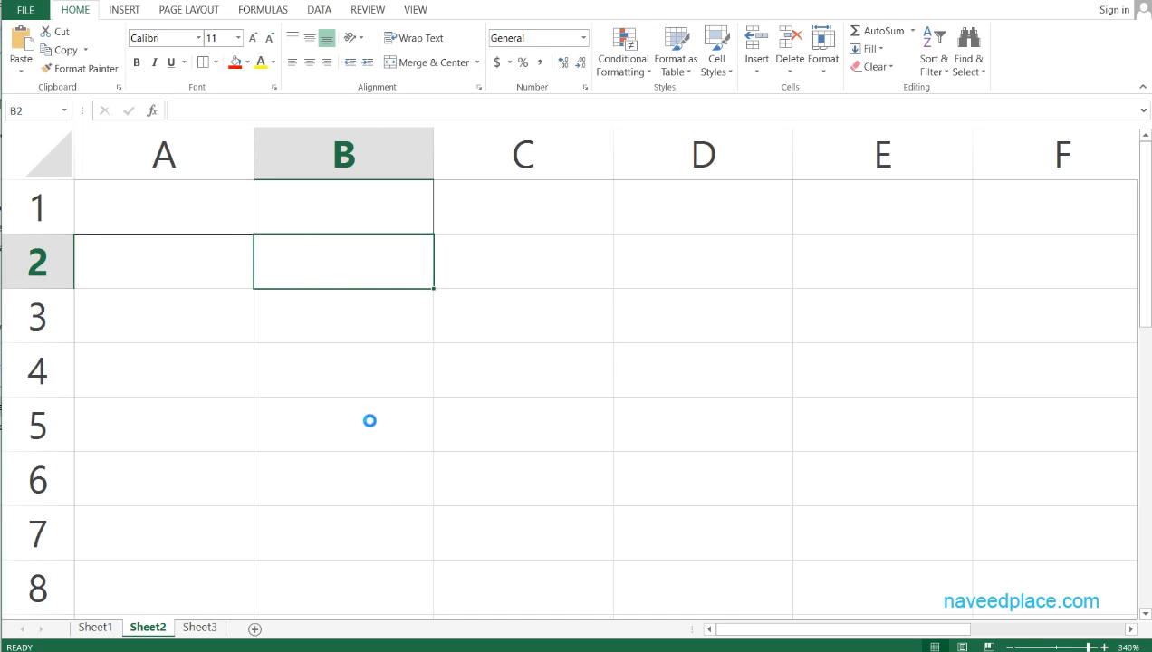
{"action": "scroll", "coordinate": [368, 419], "scroll_direction": "up", "scroll_amount": 4}
{"action": "left_click", "coordinate": [205, 217]}
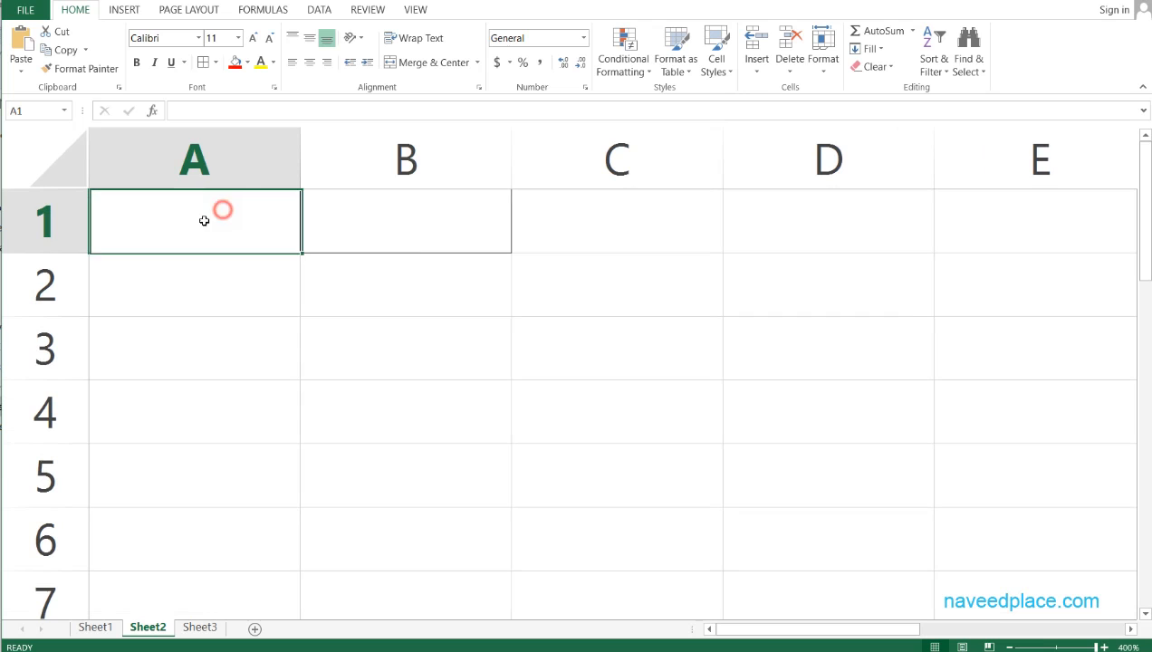
{"action": "left_click", "coordinate": [347, 357]}
{"action": "left_click", "coordinate": [205, 217]}
{"action": "left_click", "coordinate": [466, 249]}
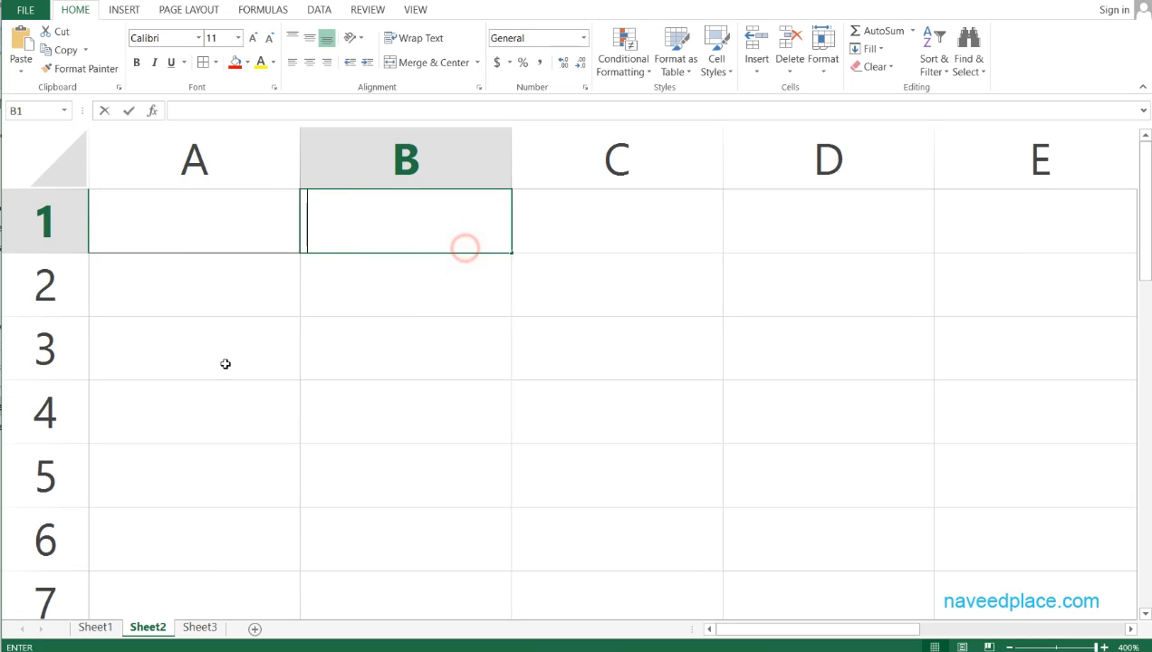
{"action": "left_click", "coordinate": [209, 249]}
{"action": "left_click", "coordinate": [334, 434]}
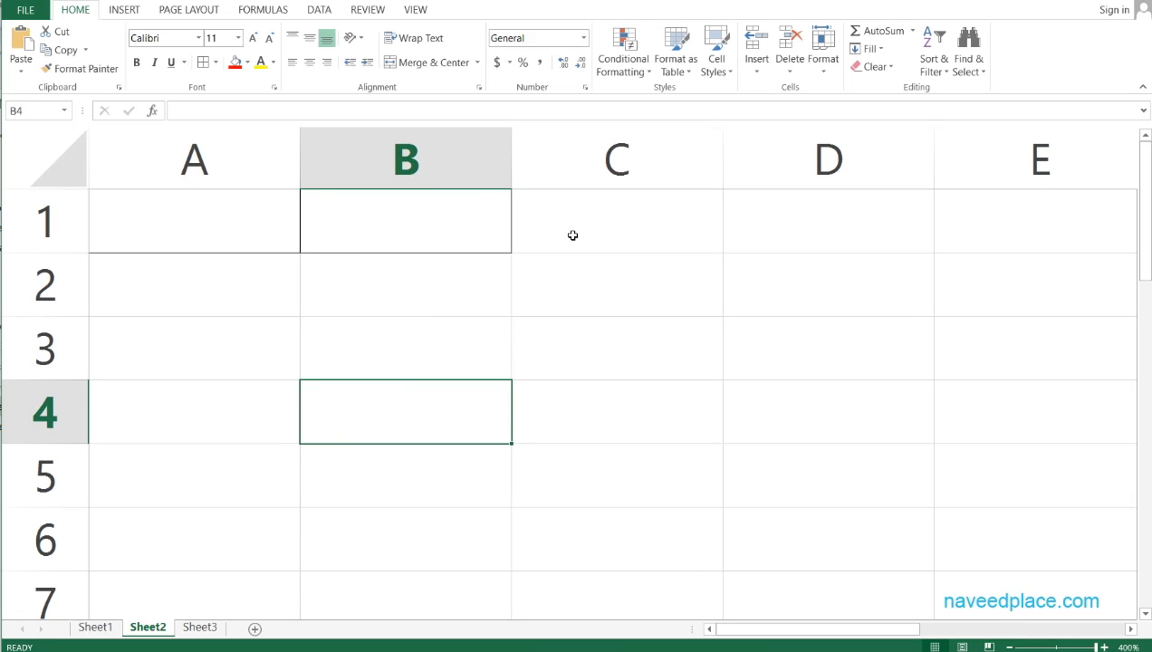
{"action": "left_click", "coordinate": [226, 231]}
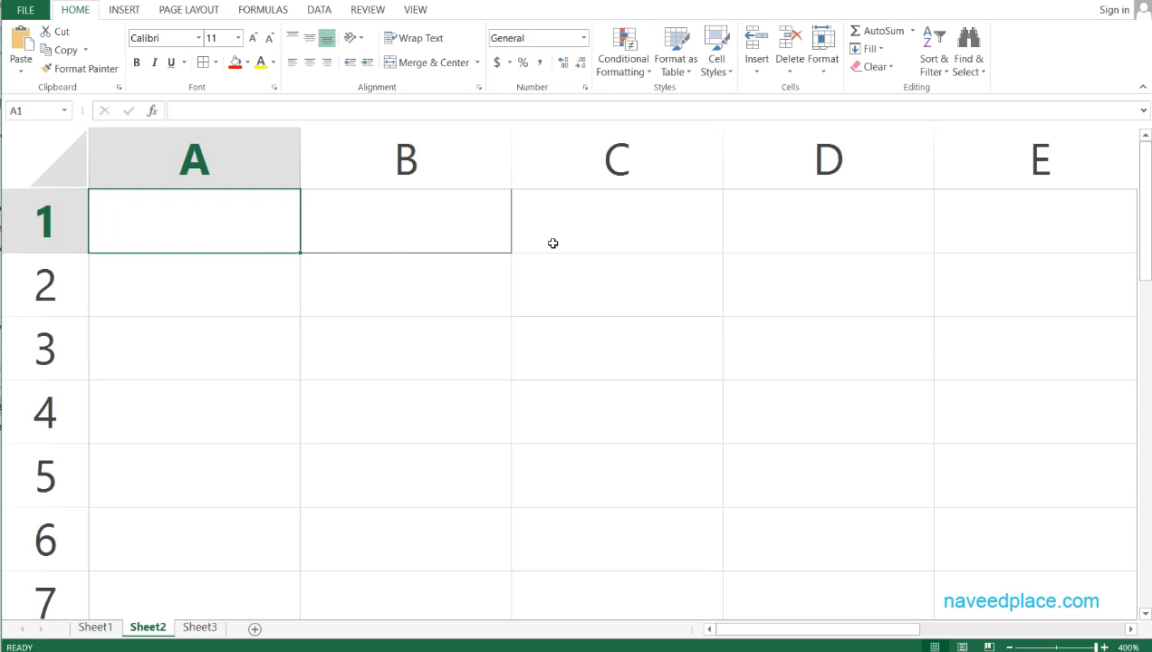
{"action": "left_click", "coordinate": [209, 318]}
{"action": "left_click", "coordinate": [194, 248]}
{"action": "left_click", "coordinate": [351, 242]}
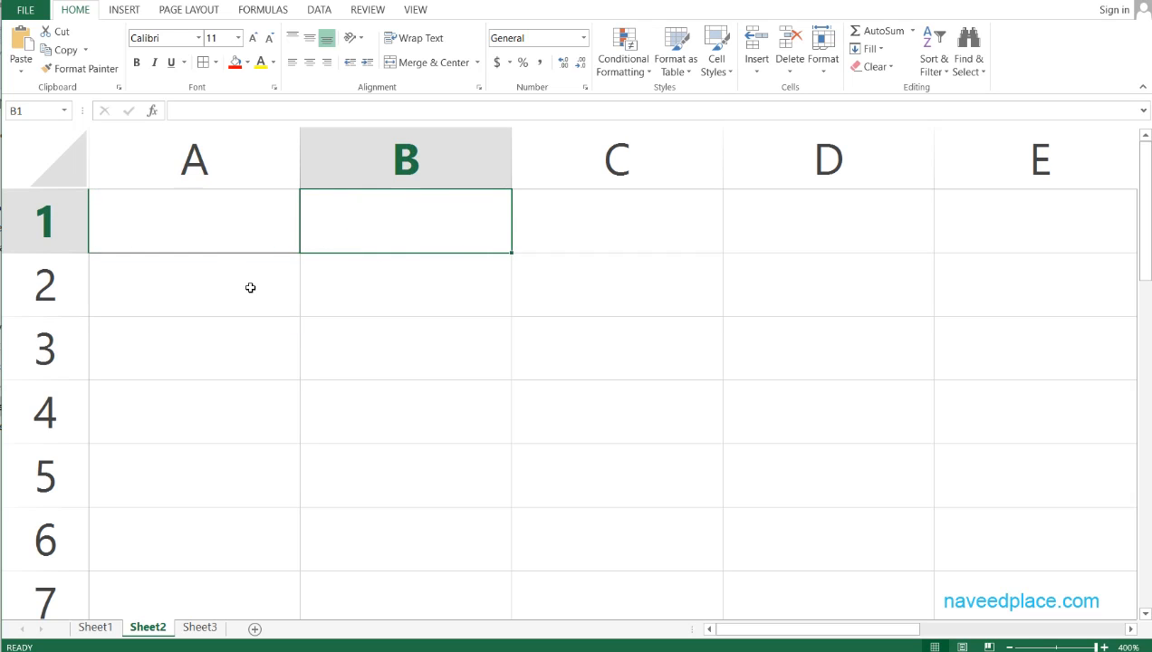
{"action": "left_click", "coordinate": [244, 240]}
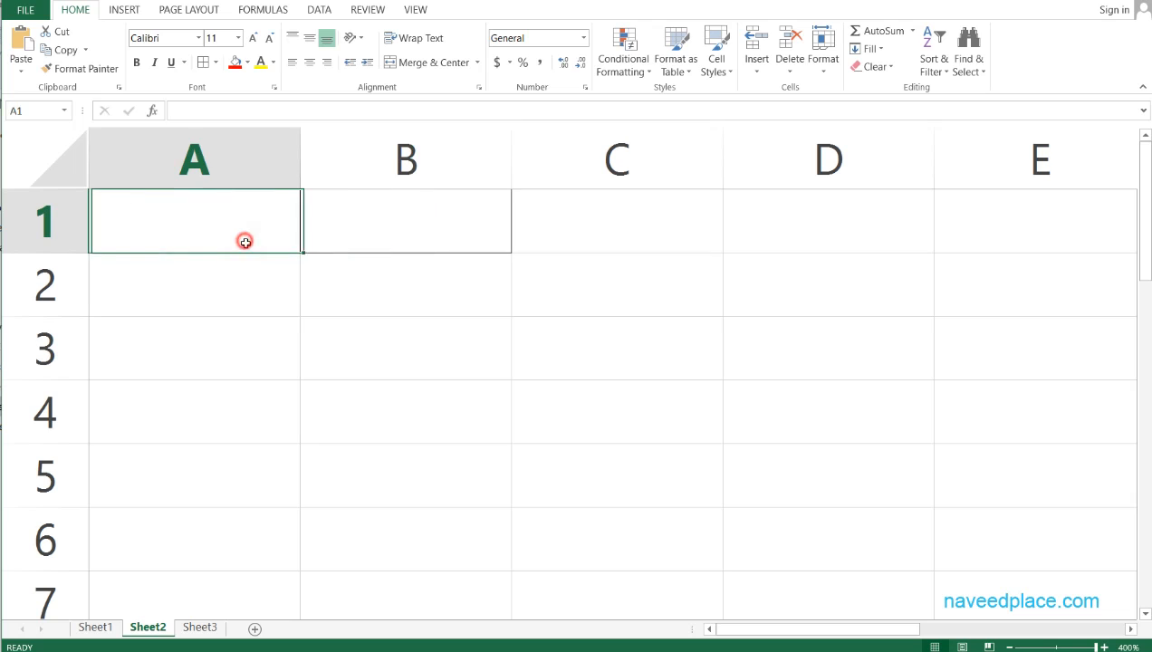
{"action": "left_click", "coordinate": [362, 241]}
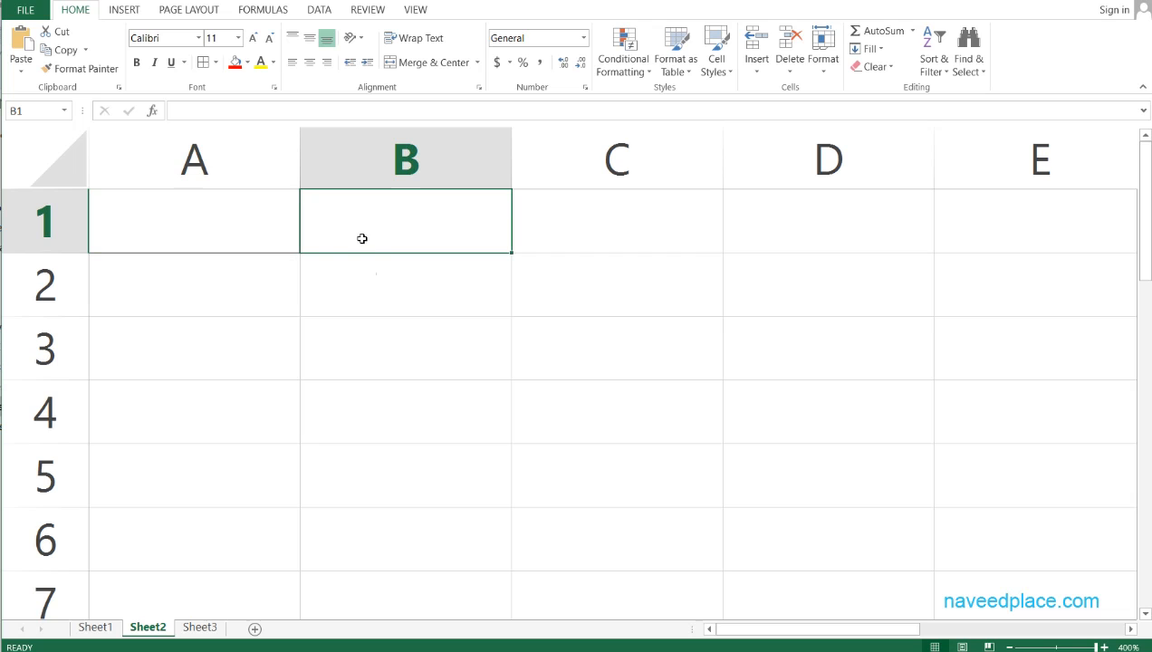
{"action": "left_click", "coordinate": [577, 227]}
{"action": "left_click", "coordinate": [81, 230]}
{"action": "left_click", "coordinate": [227, 241]}
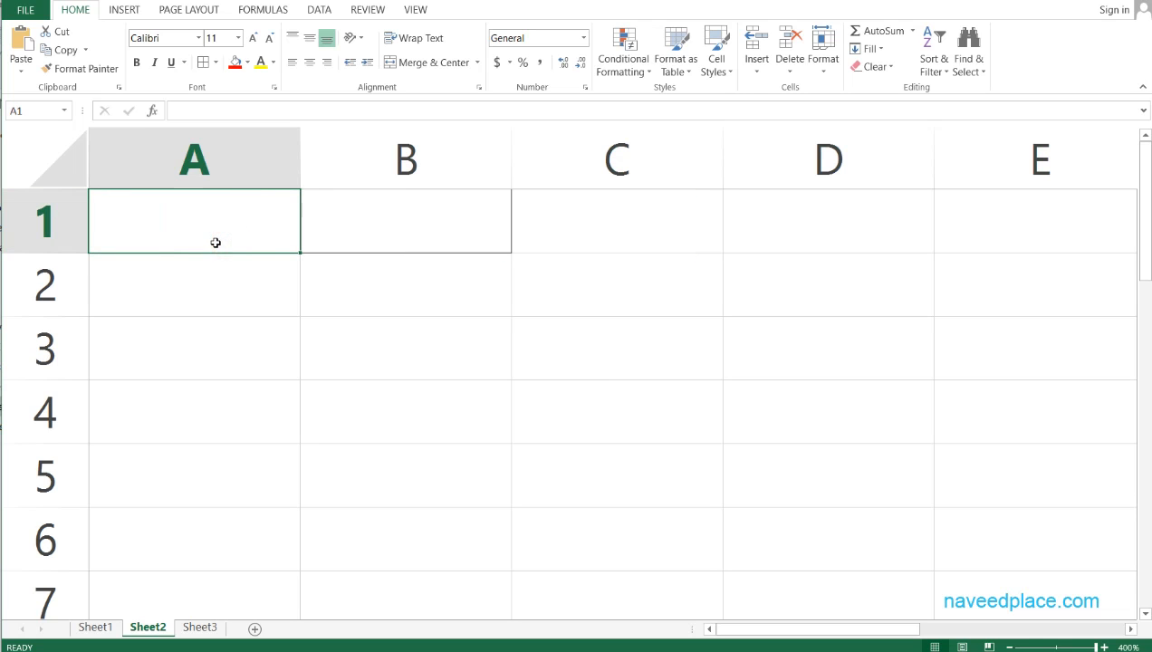
Step: Begin an AND formula in C1 whose first condition tests whether A1 equals a first name in quotes
{"action": "left_click", "coordinate": [601, 237]}
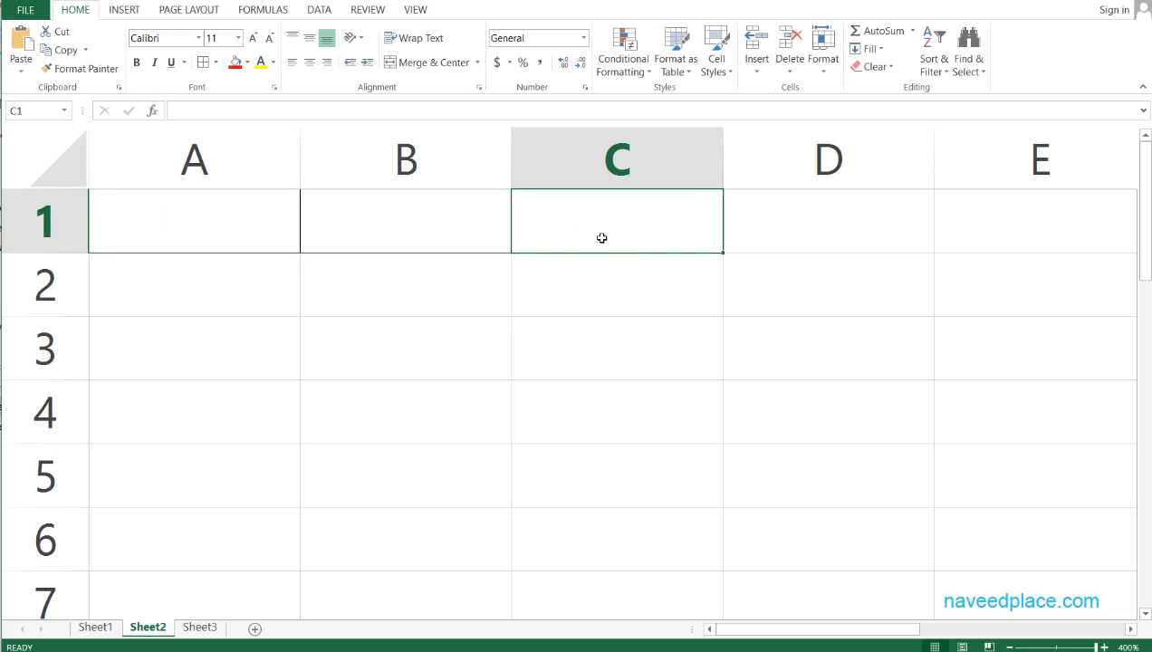
{"action": "type", "text": "="}
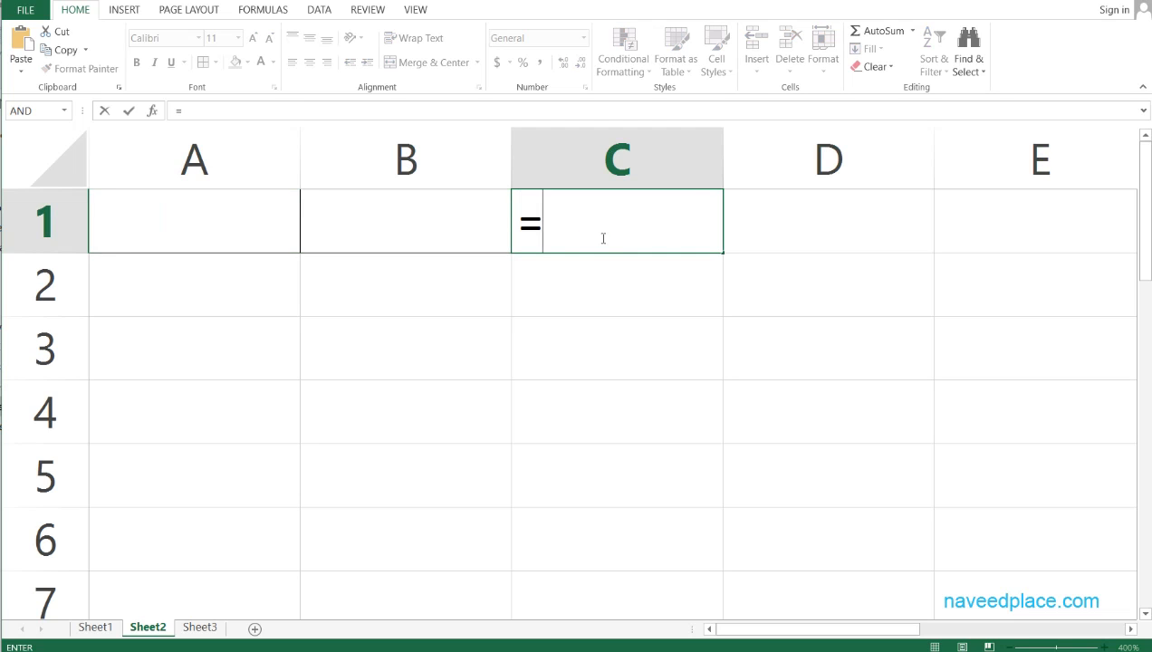
{"action": "type", "text": "and"}
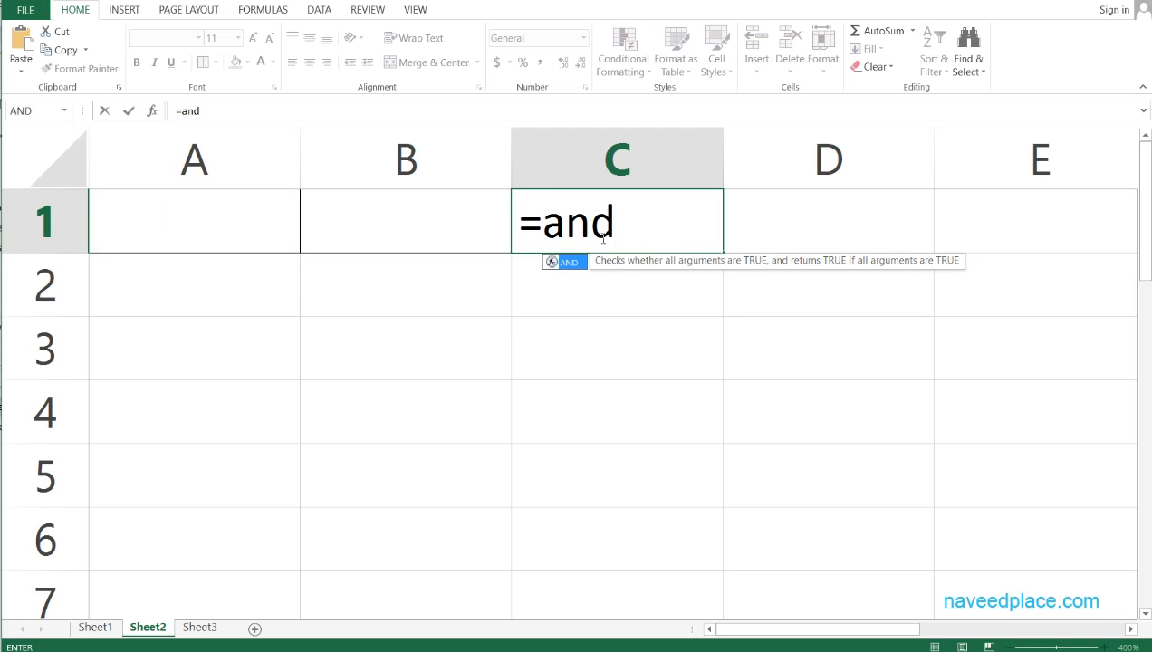
{"action": "type", "text": "("}
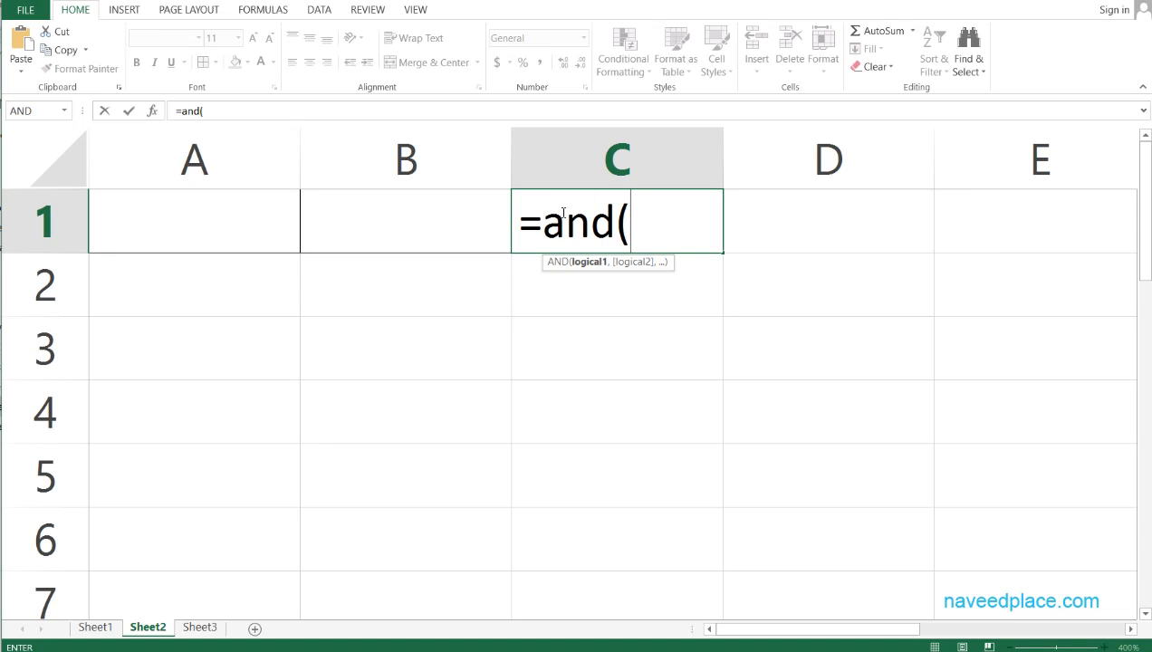
{"action": "left_click", "coordinate": [209, 225]}
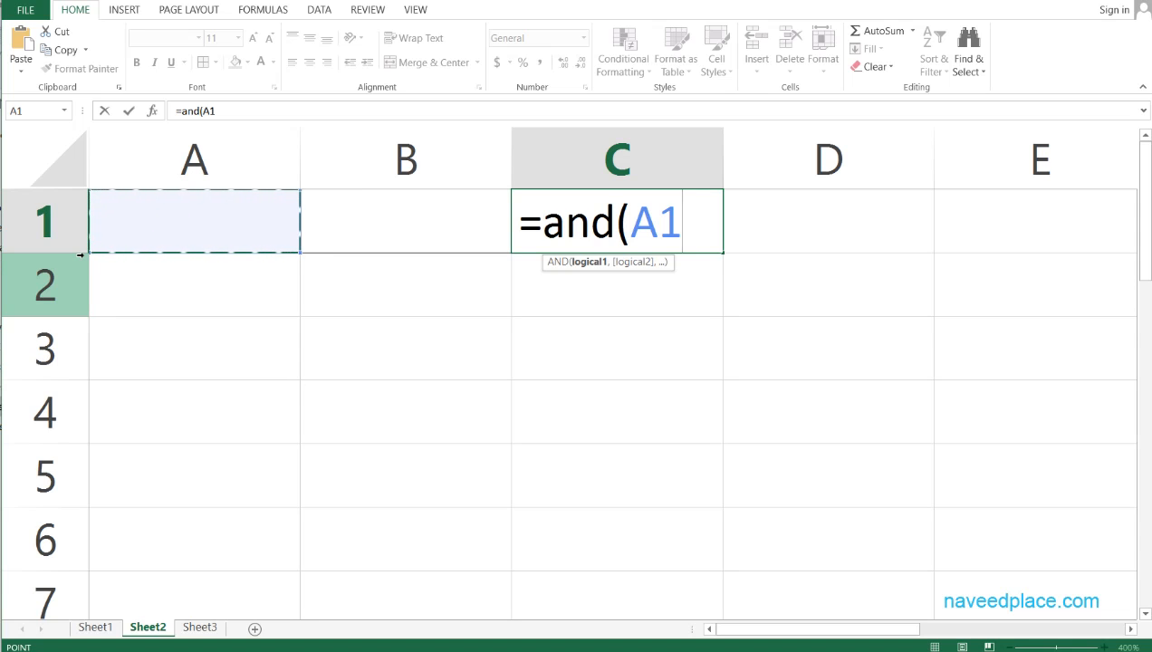
{"action": "type", "text": "="}
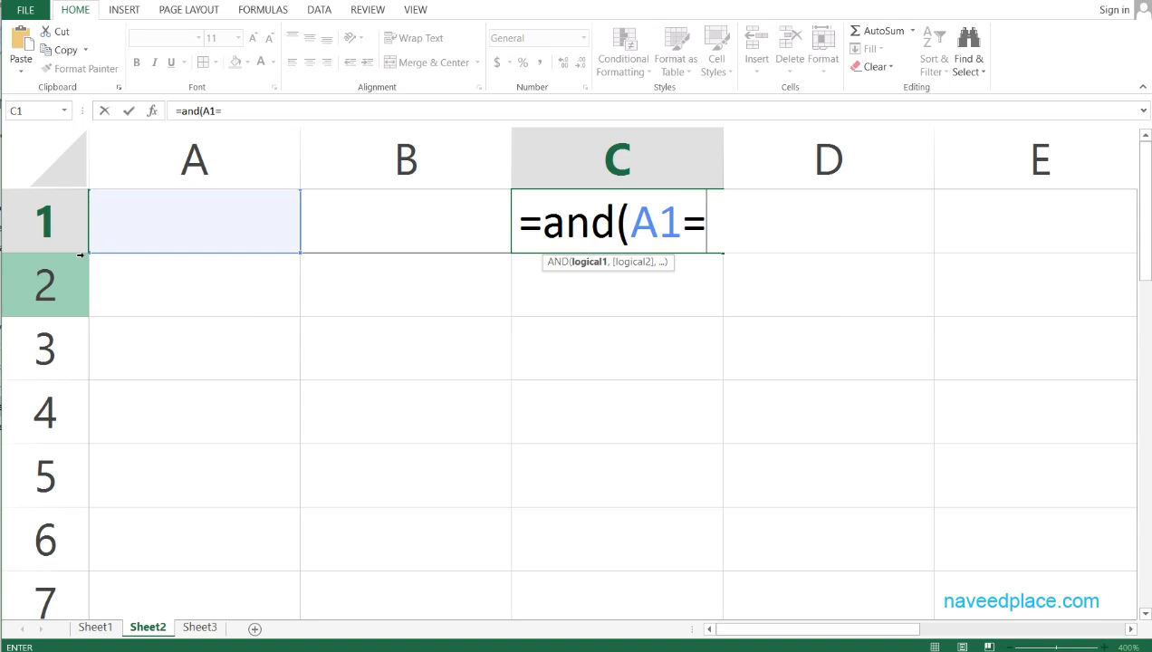
{"action": "type", "text": "\"naveed\""}
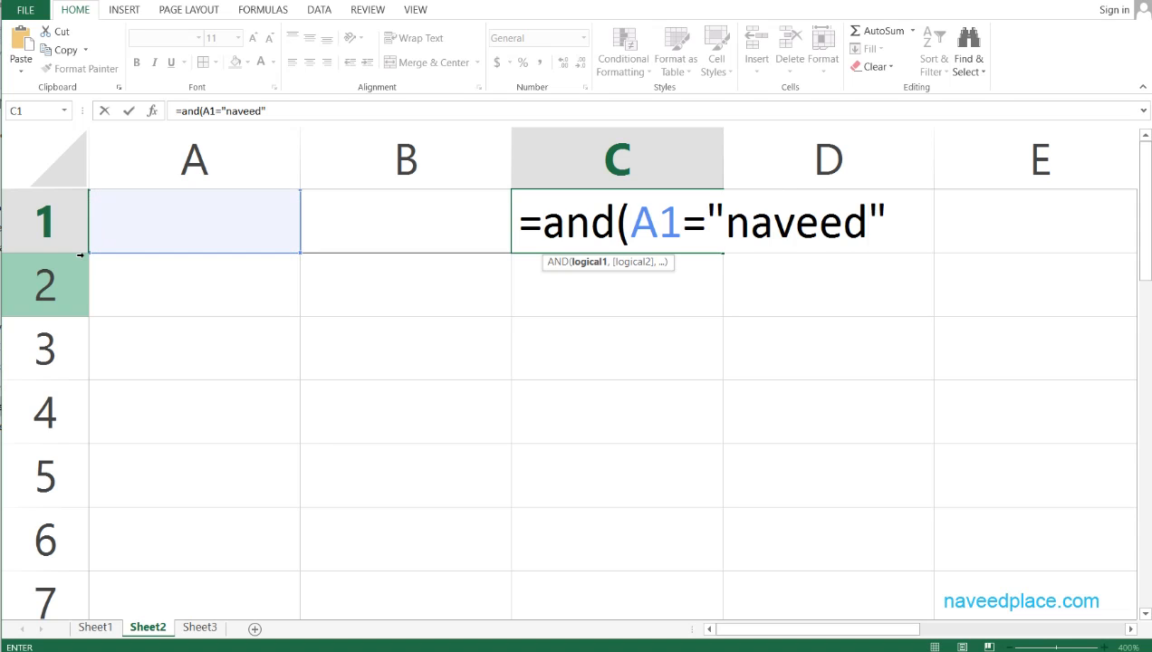
{"action": "type", "text": ","}
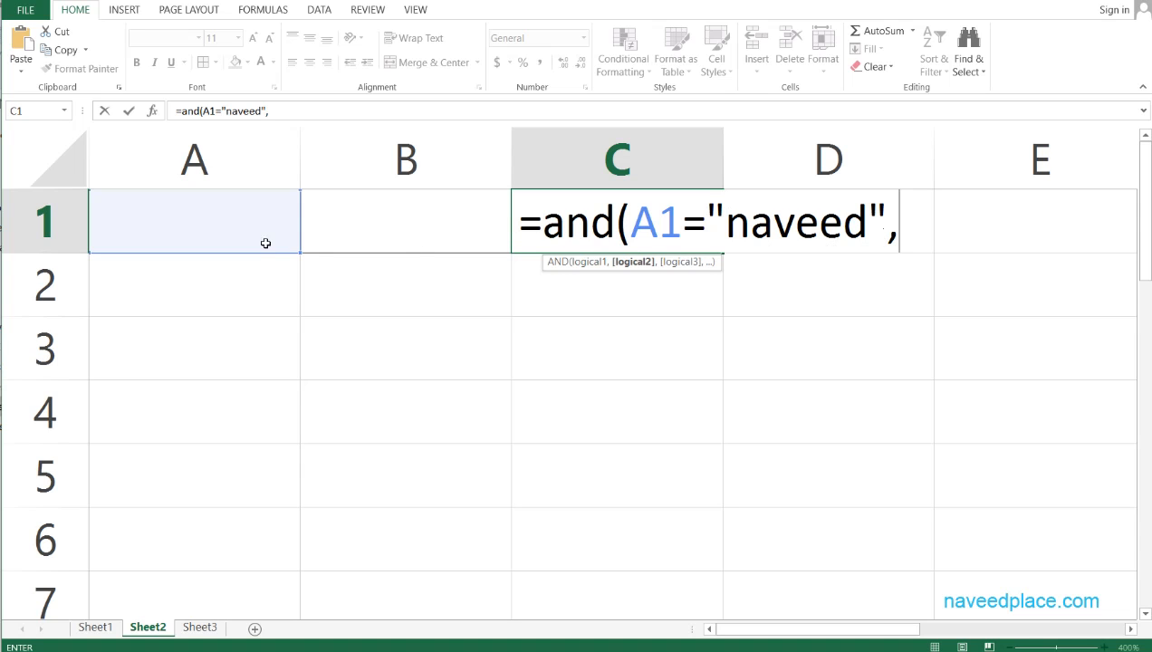
Step: Complete the AND formula in C1 with B1="123" as its second condition
{"action": "left_click", "coordinate": [412, 236]}
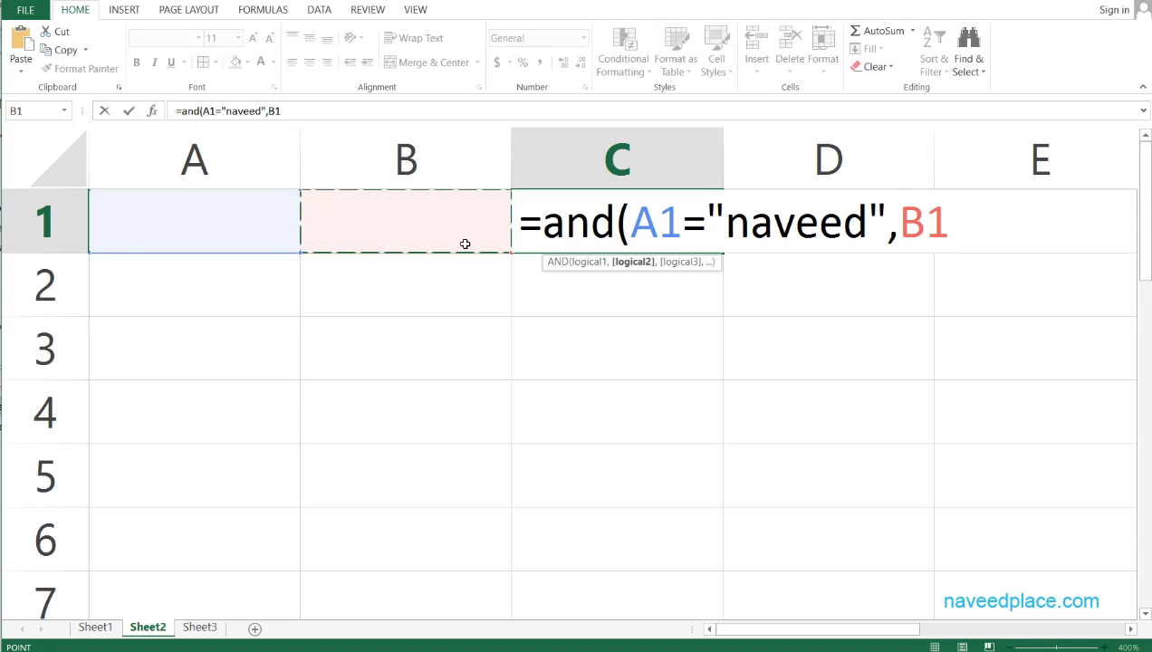
{"action": "type", "text": "=\""}
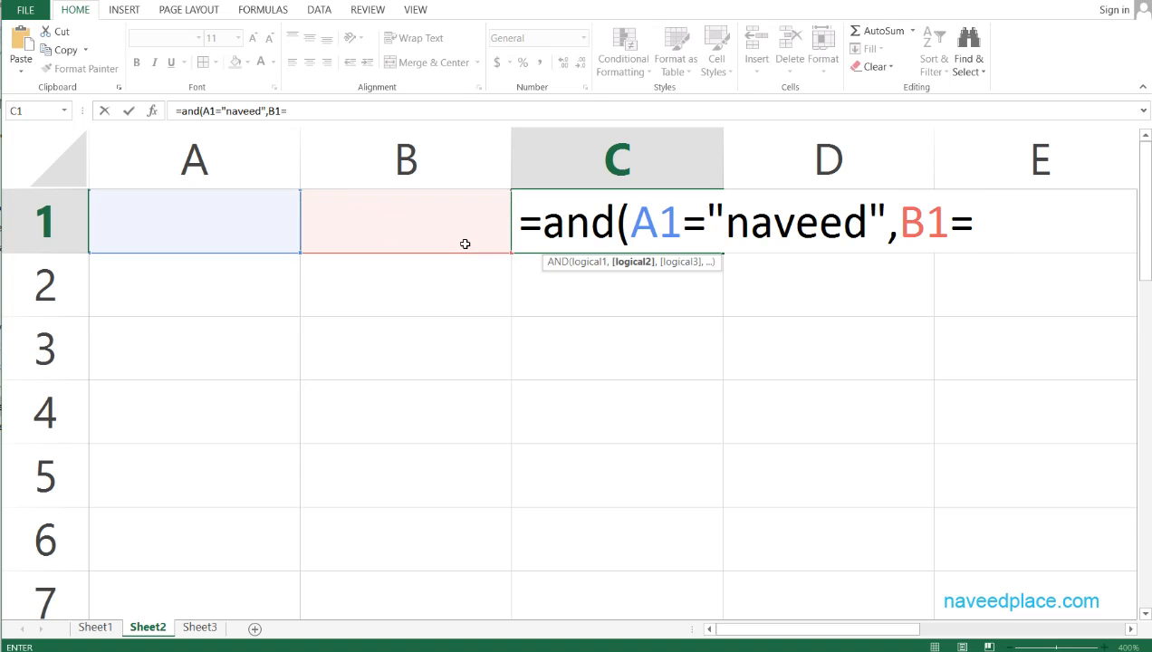
{"action": "type", "text": "123"}
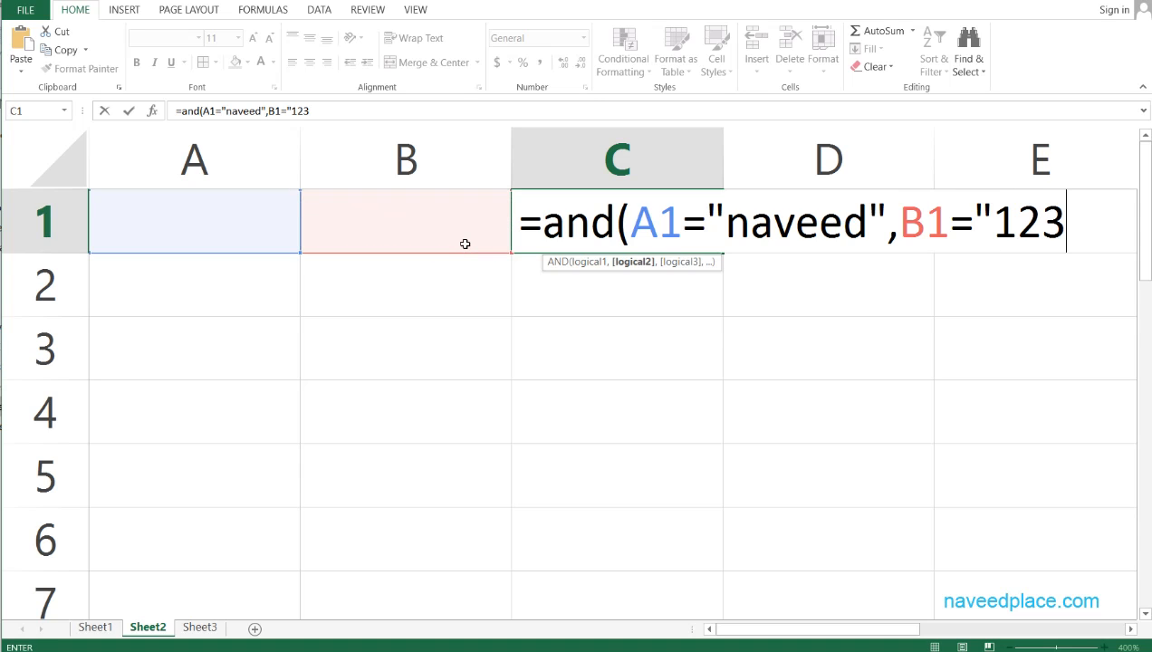
{"action": "type", "text": "\""}
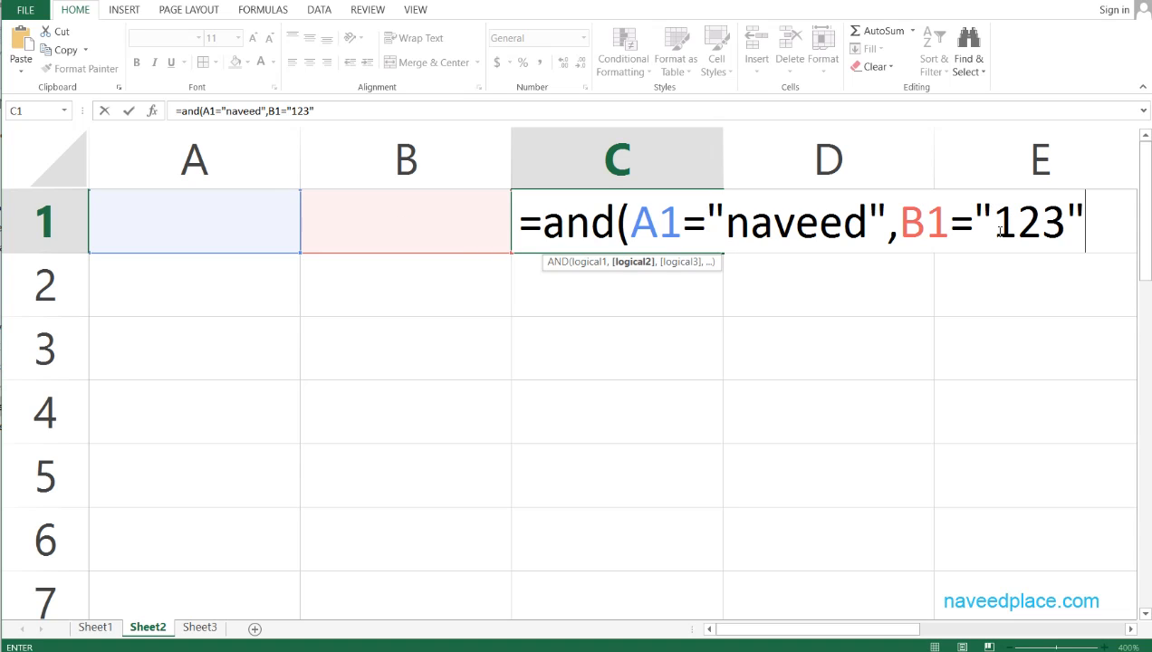
{"action": "type", "text": ")"}
{"action": "key", "text": "Return"}
Step: Enter the first name tested by the formula in A1 and the number 123 in B1
{"action": "key", "text": "Up"}
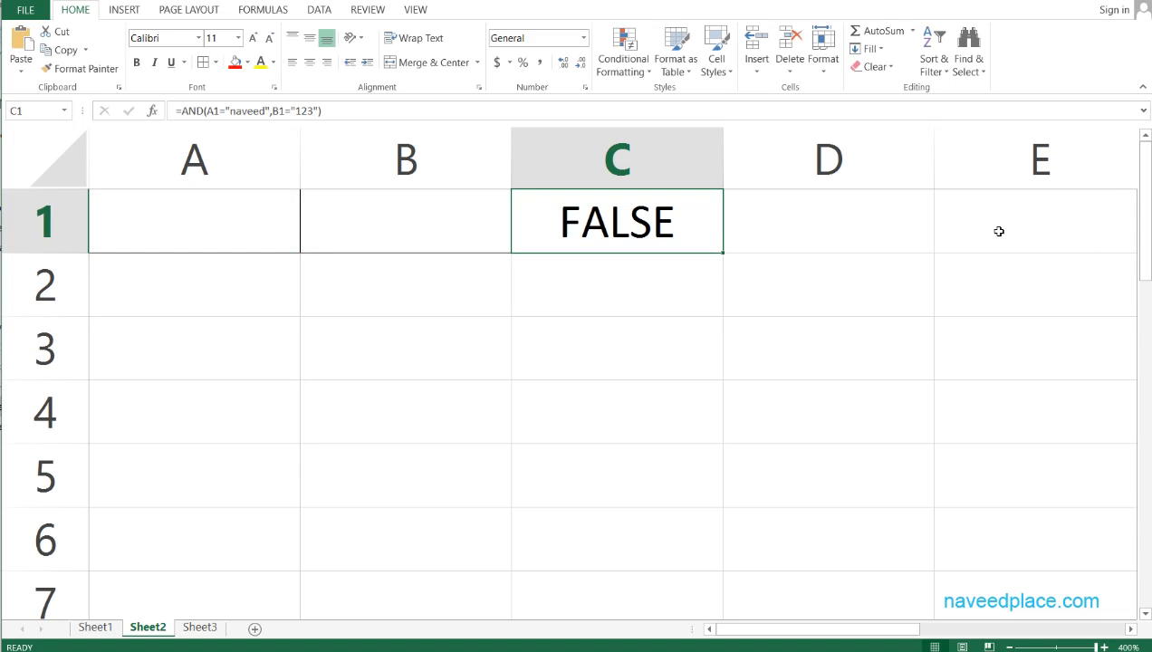
{"action": "key", "text": "Left"}
{"action": "key", "text": "Left"}
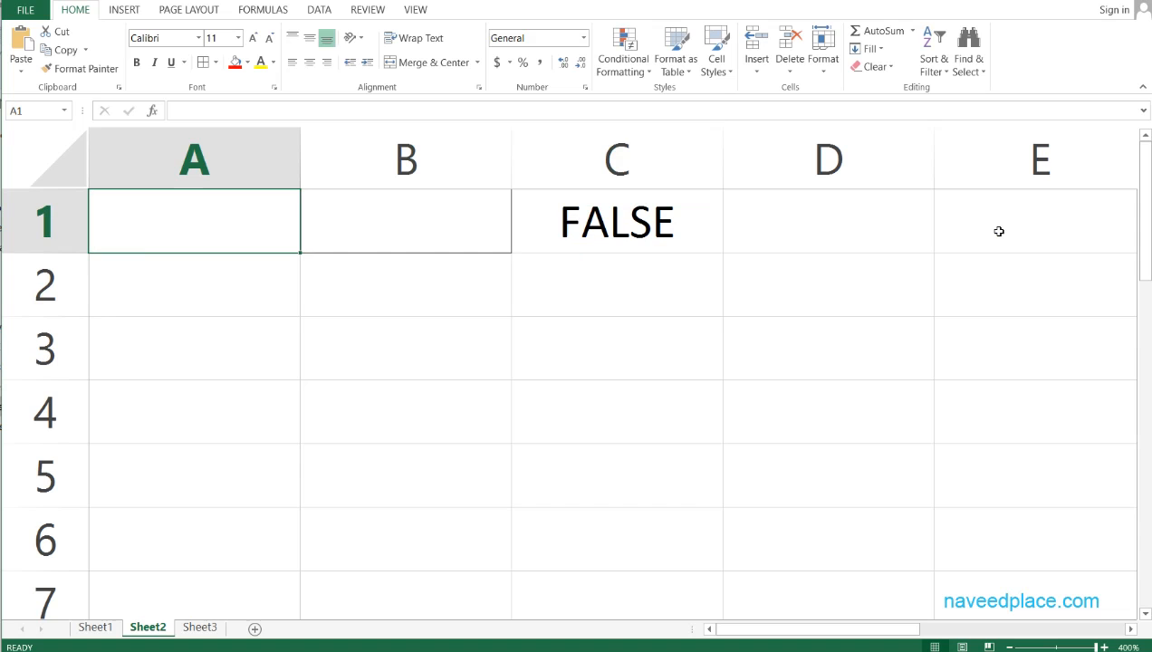
{"action": "type", "text": "naveed"}
{"action": "key", "text": "Return"}
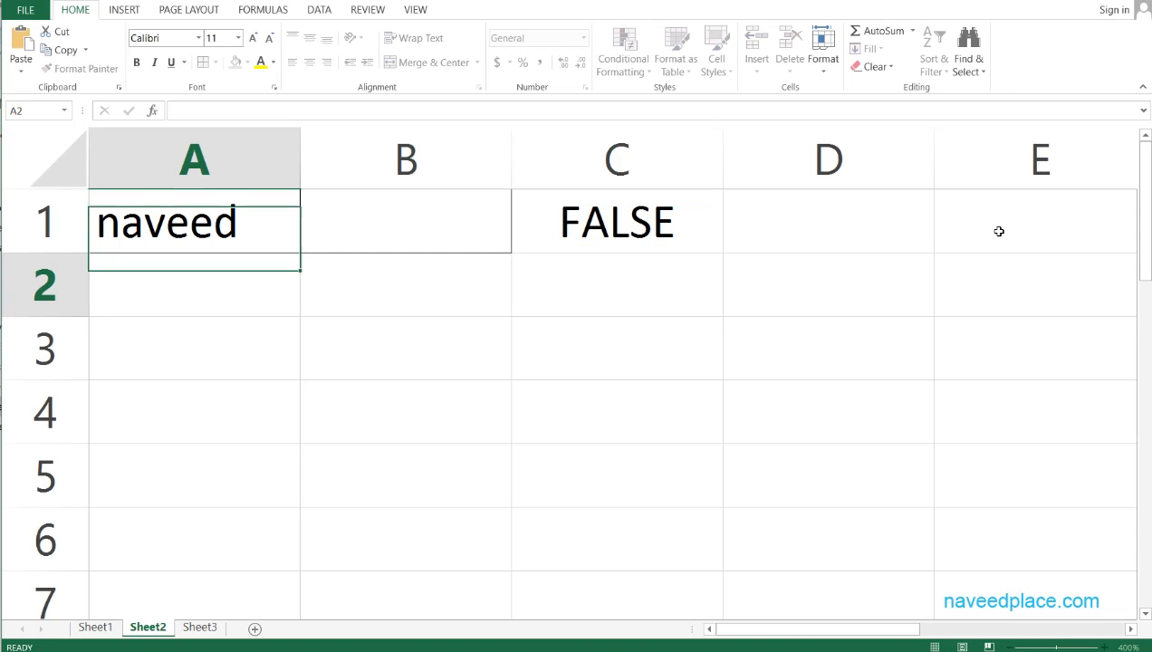
{"action": "key", "text": "Right"}
{"action": "key", "text": "Up"}
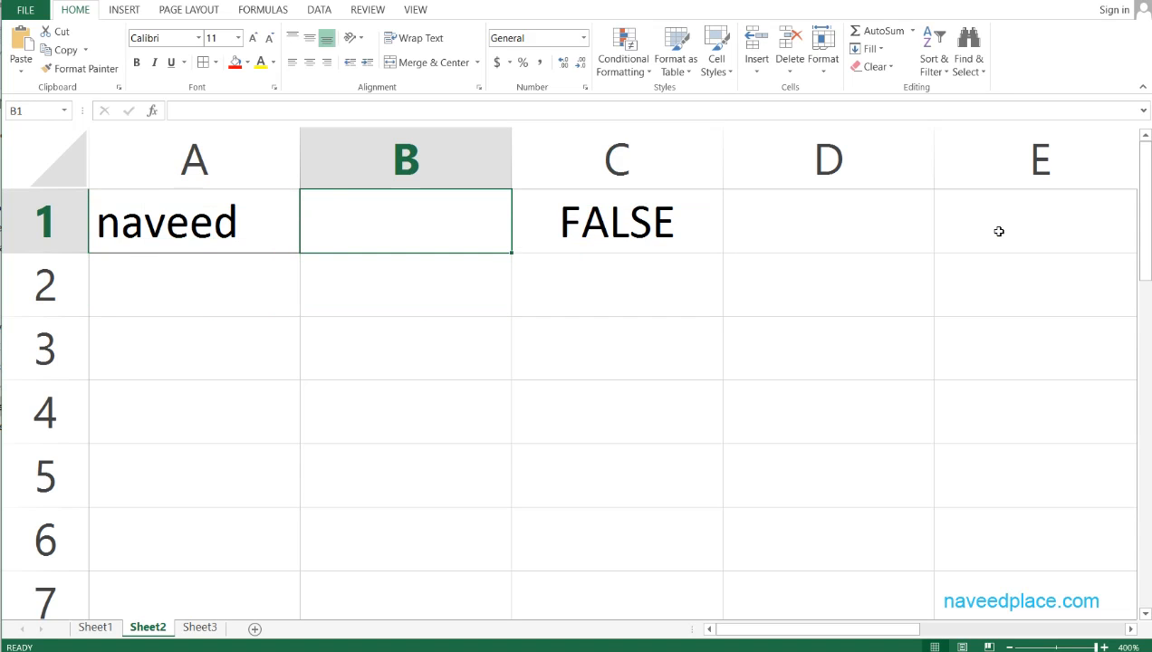
{"action": "type", "text": "123"}
{"action": "key", "text": "Return"}
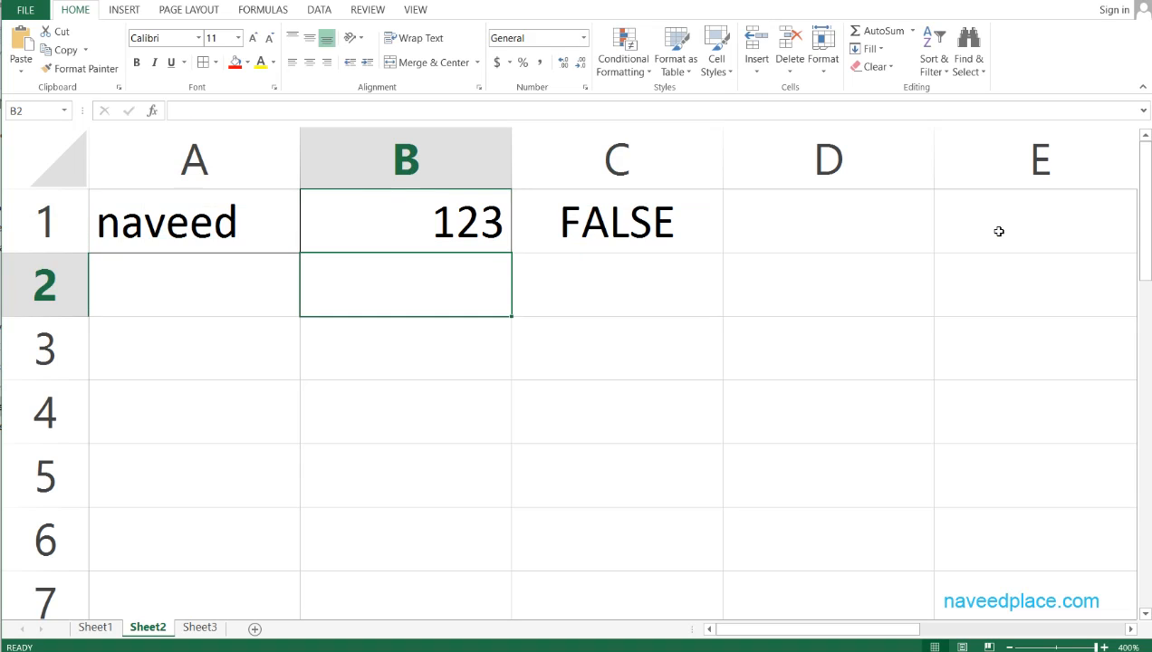
Step: Remove the quotation marks around 123 in C1's AND formula so the second condition reads B1=123
{"action": "key", "text": "Right"}
{"action": "key", "text": "Up"}
{"action": "key", "text": "F2"}
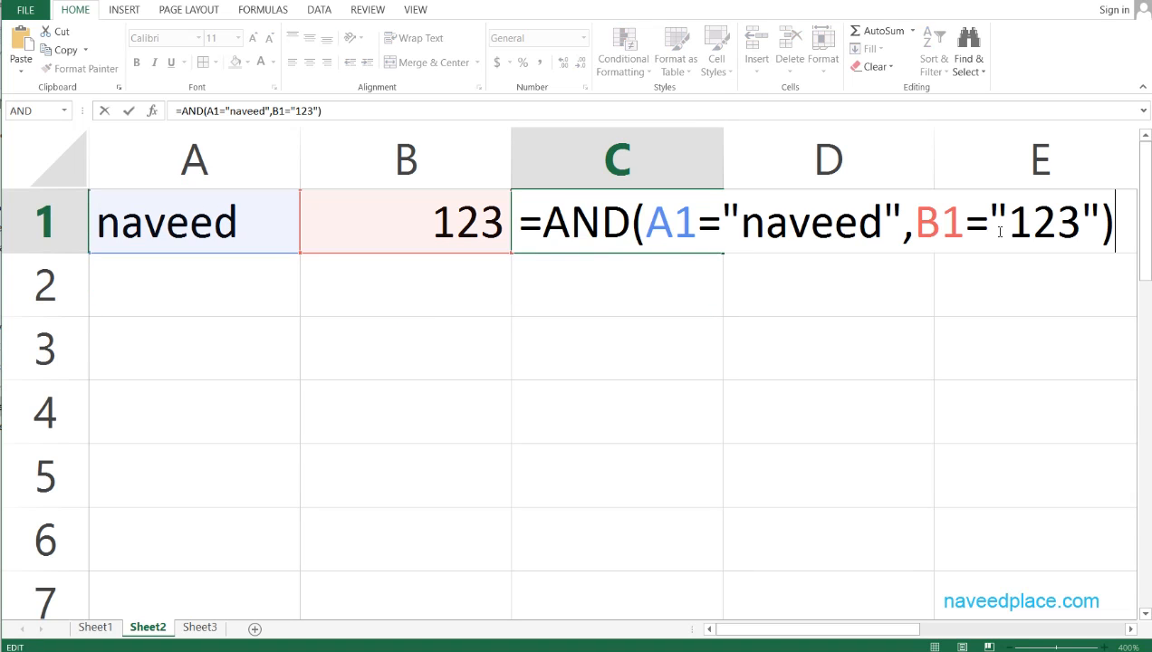
{"action": "key", "text": "shift+Tab"}
{"action": "key", "text": "Tab"}
{"action": "key", "text": "F2"}
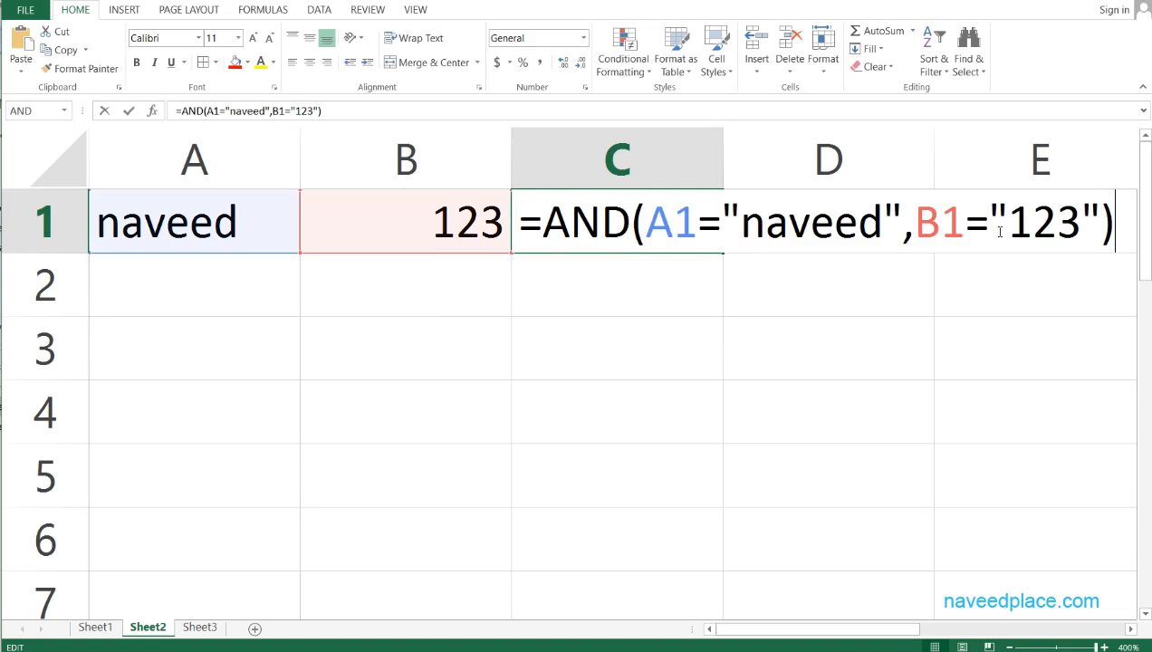
{"action": "key", "text": "Left"}
{"action": "key", "text": "Left"}
{"action": "key", "text": "Left"}
{"action": "key", "text": "Left"}
{"action": "key", "text": "Left"}
{"action": "key", "text": "BackSpace"}
{"action": "key", "text": "Right"}
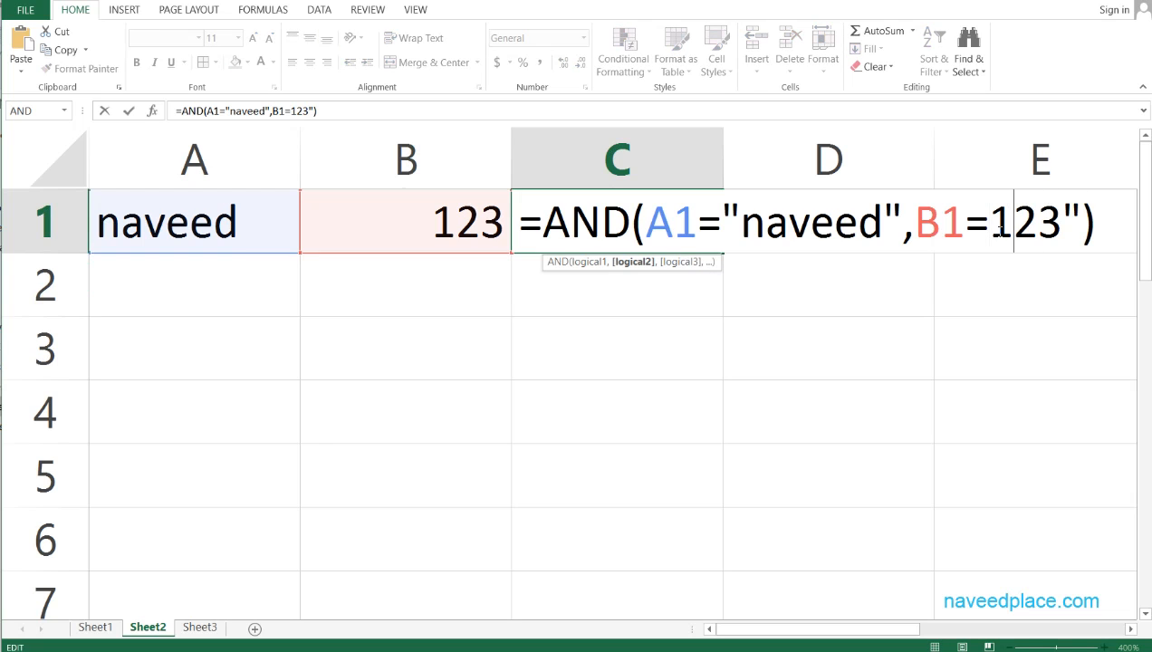
{"action": "key", "text": "Right"}
{"action": "key", "text": "Right"}
{"action": "key", "text": "Right"}
{"action": "key", "text": "BackSpace"}
{"action": "key", "text": "Return"}
{"action": "key", "text": "Up"}
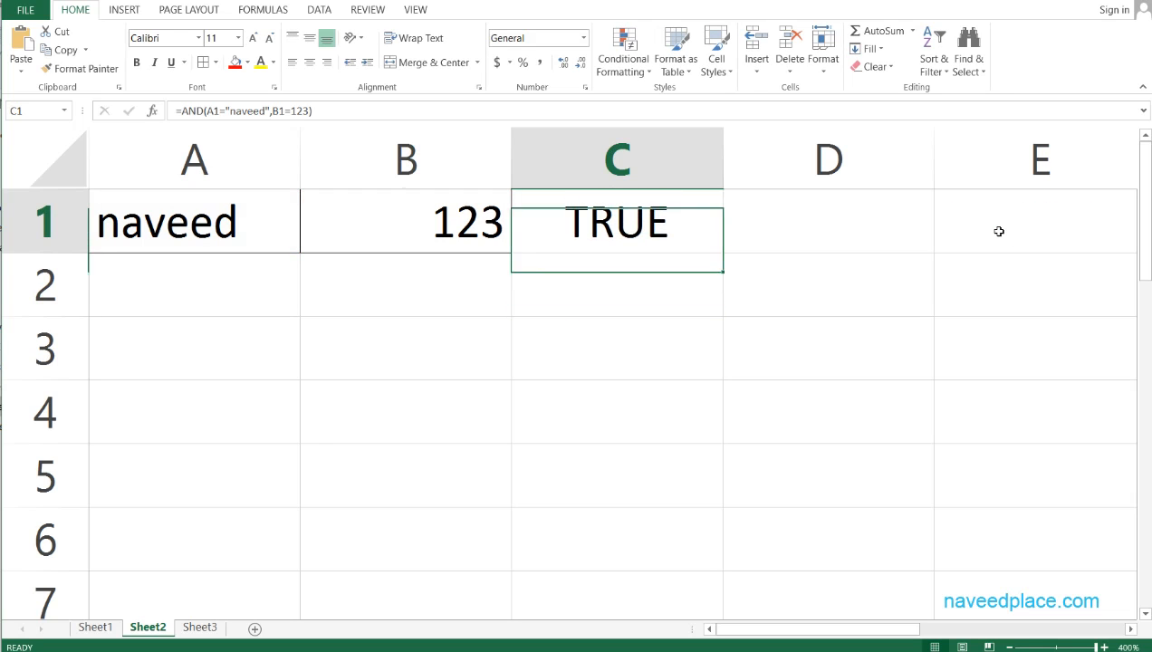
Step: Examine the AND formula in C1 together with the contents of A1 and B1 that it tests
{"action": "key", "text": "shift+Tab"}
{"action": "key", "text": "Tab"}
{"action": "key", "text": "F2"}
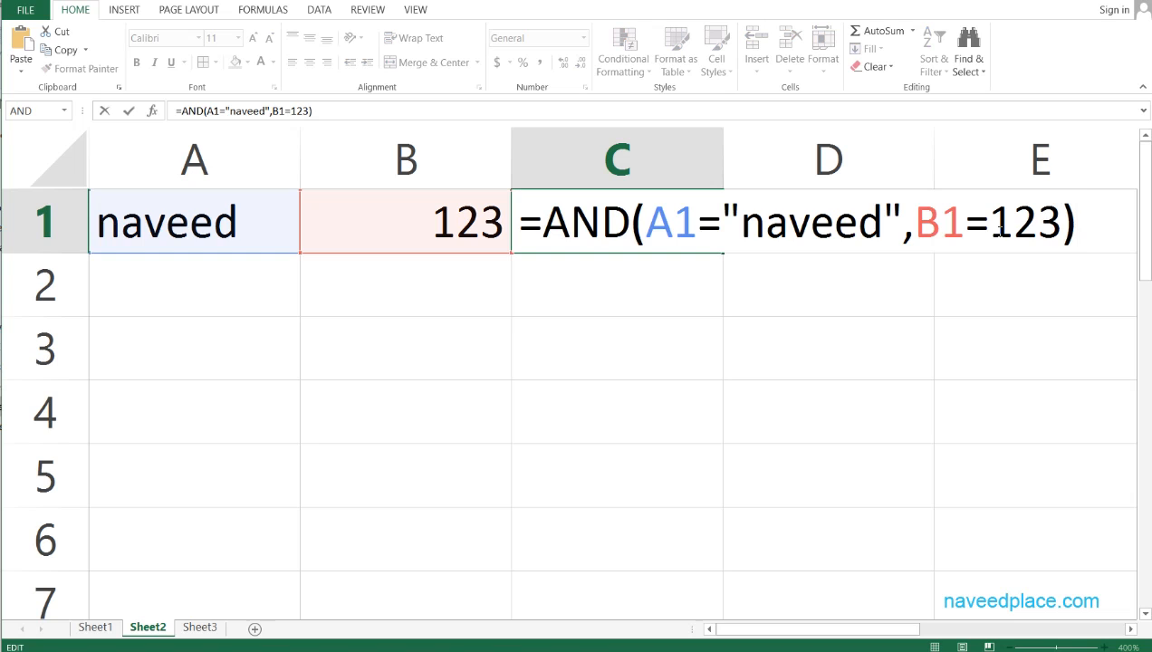
{"action": "key", "text": "Escape"}
{"action": "key", "text": "shift+Tab"}
{"action": "key", "text": "Tab"}
{"action": "key", "text": "shift+Tab"}
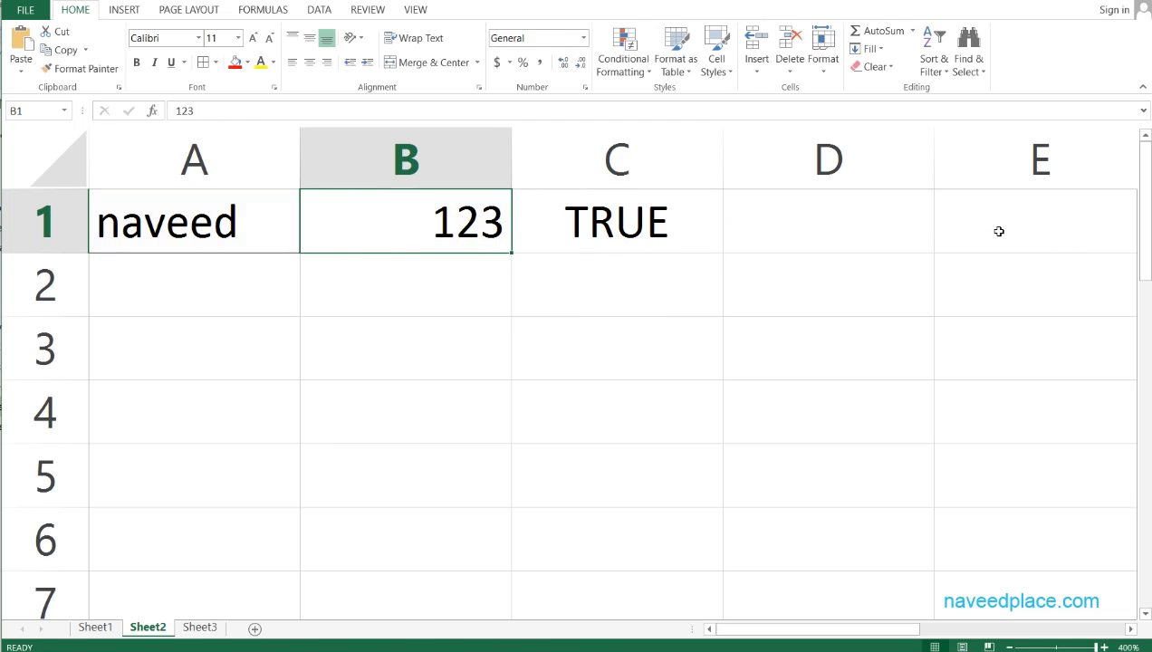
{"action": "key", "text": "shift+Tab"}
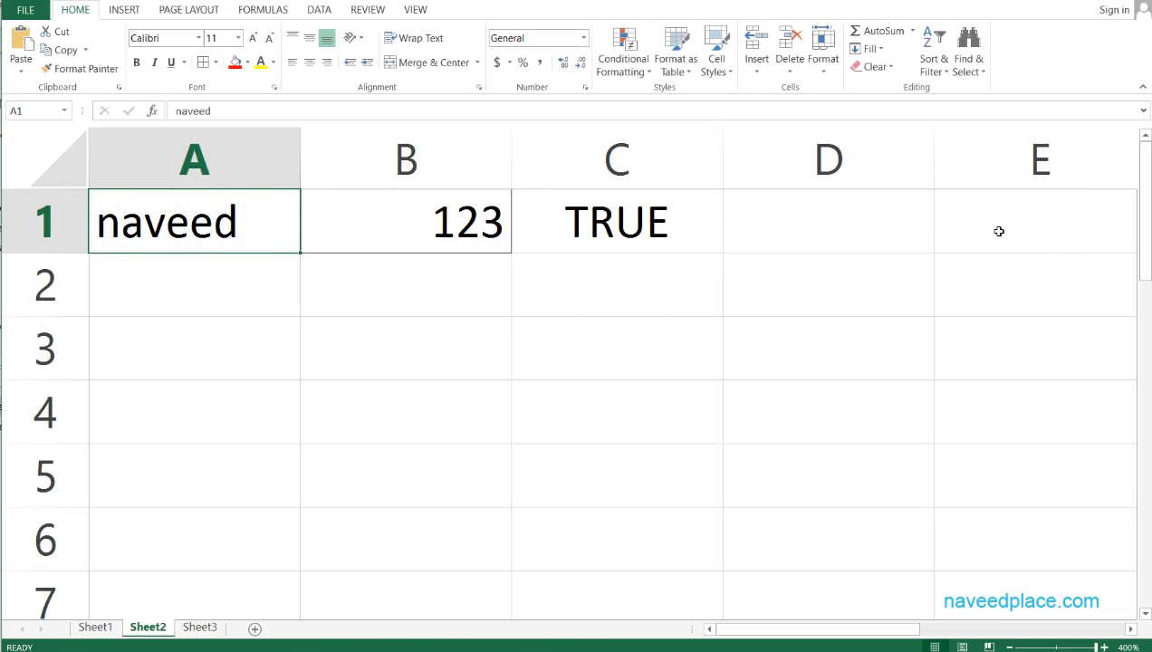
{"action": "key", "text": "Tab"}
{"action": "key", "text": "shift+Tab"}
{"action": "key", "text": "Tab"}
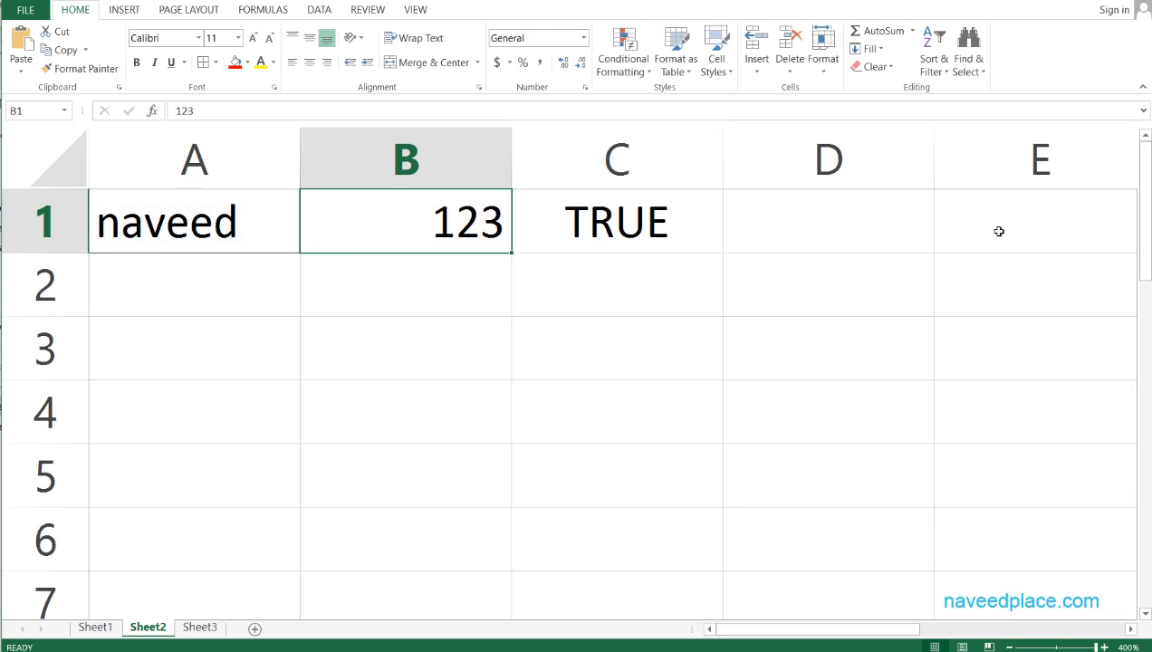
Step: Remove the last letter of the name in A1 to test the AND formula, and undo that edit
{"action": "key", "text": "shift+Tab"}
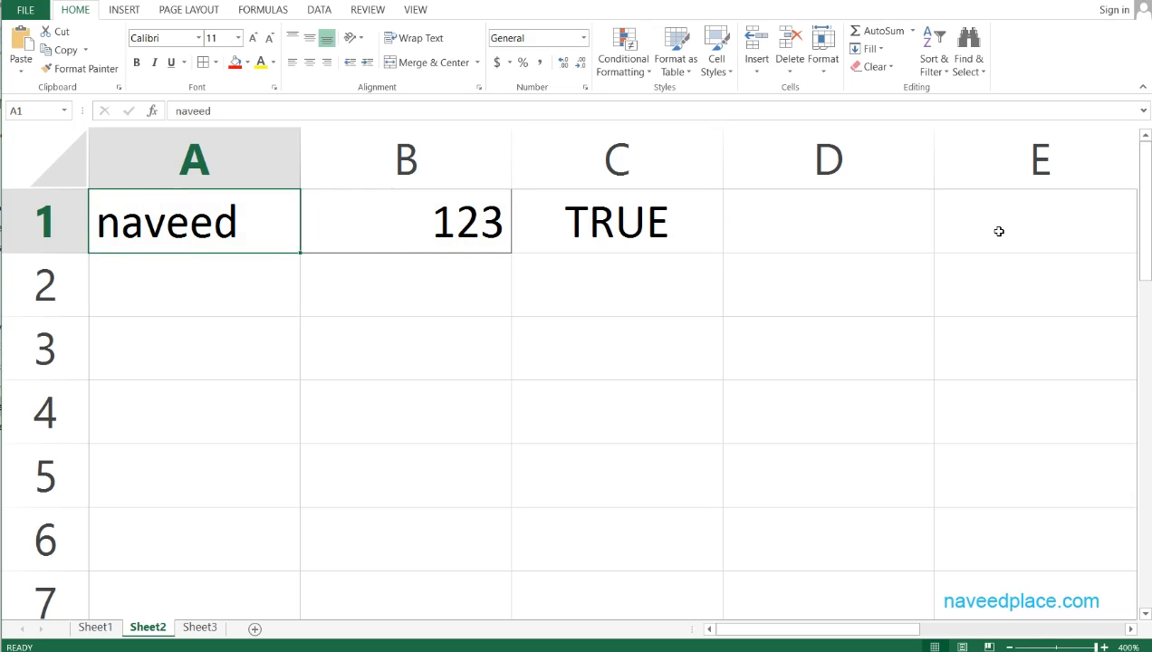
{"action": "key", "text": "F2"}
{"action": "key", "text": "BackSpace"}
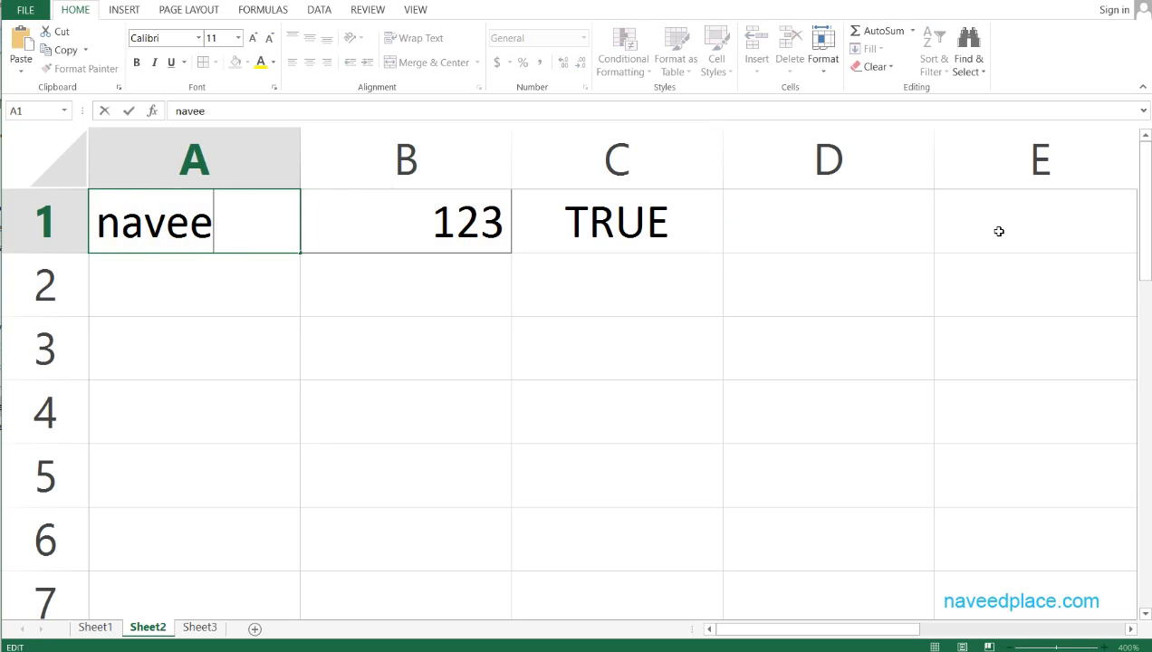
{"action": "key", "text": "Return"}
{"action": "key", "text": "Up"}
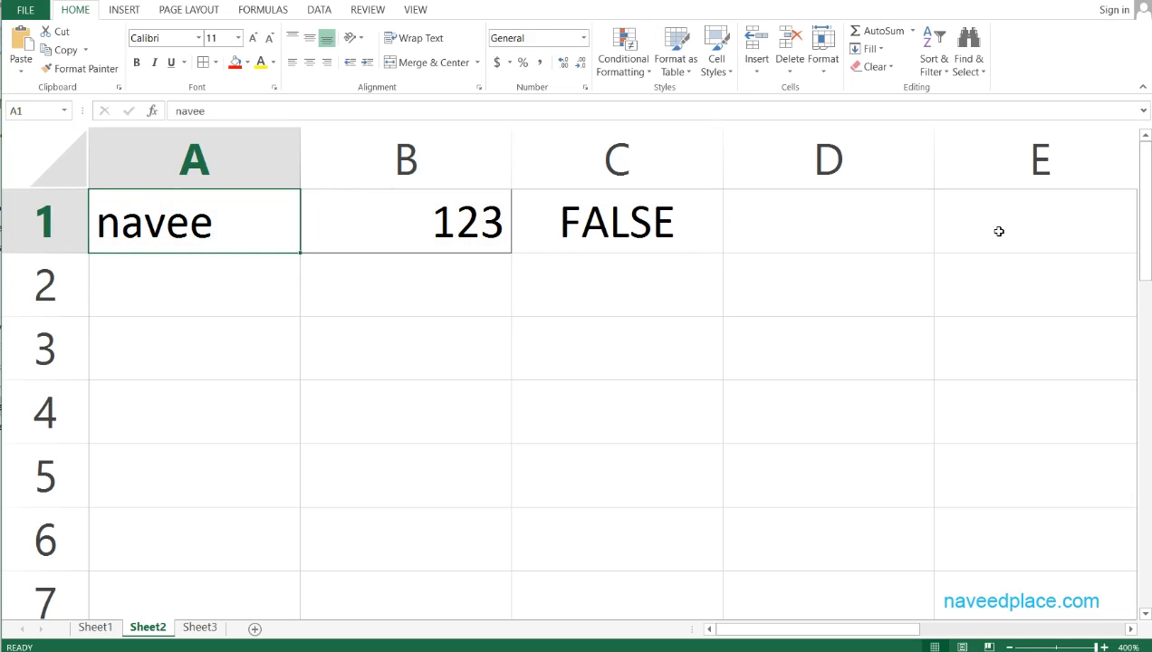
{"action": "key", "text": "ctrl+z"}
Step: Open C1's AND formula to review its two conditions, leaving it as it is
{"action": "key", "text": "Right"}
{"action": "key", "text": "Right"}
{"action": "key", "text": "F2"}
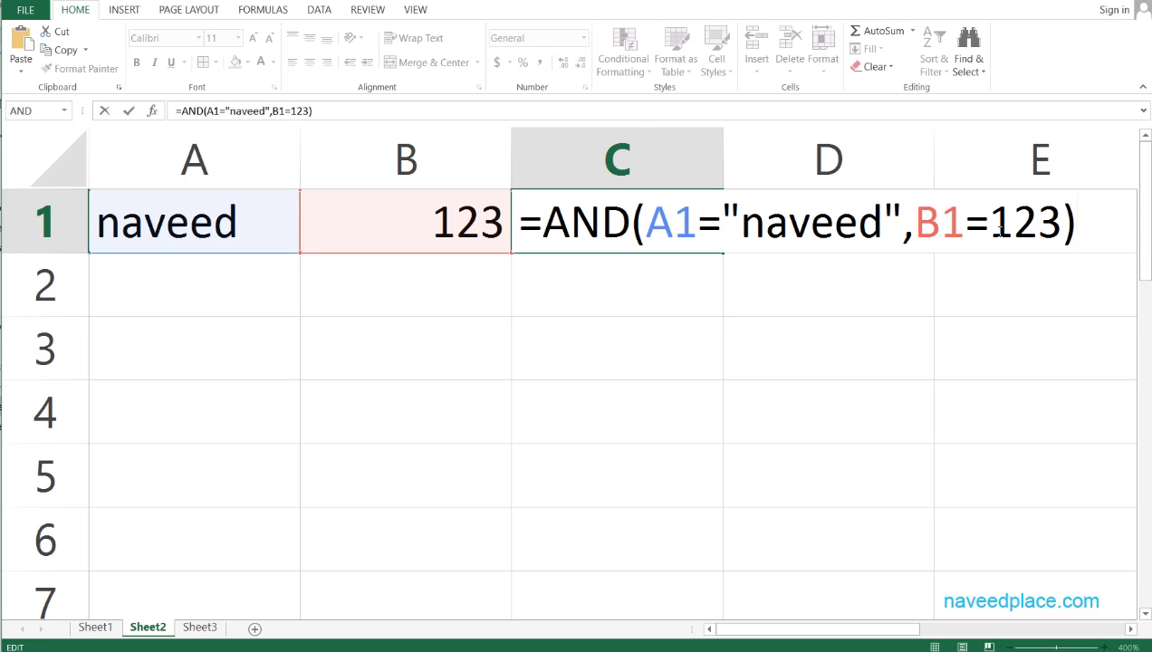
{"action": "left_click", "coordinate": [842, 138]}
{"action": "key", "text": "Return"}
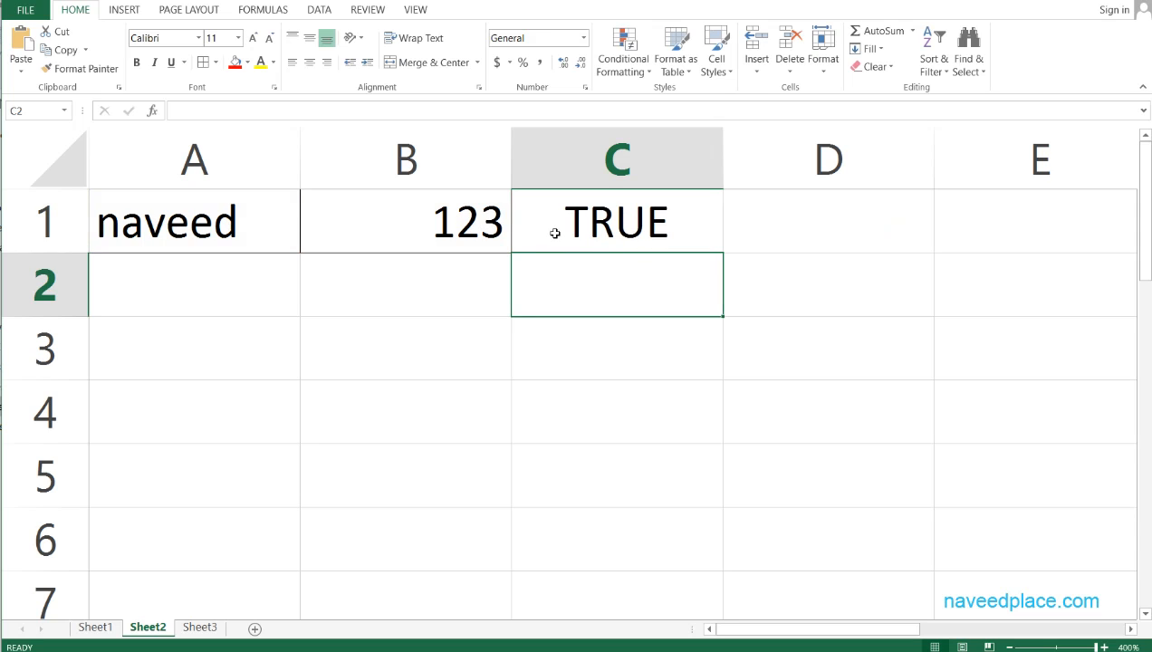
Step: Begin an OR formula in D1 whose first condition tests whether A1 equals the same first name in quotes
{"action": "left_click", "coordinate": [793, 229]}
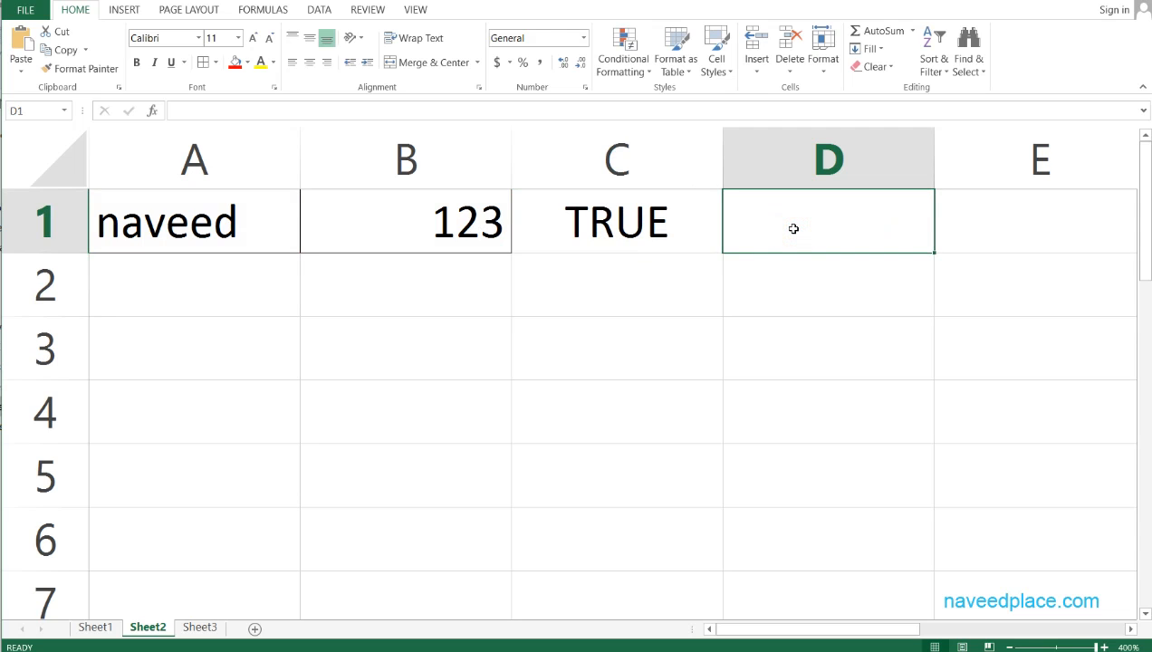
{"action": "type", "text": "=or"}
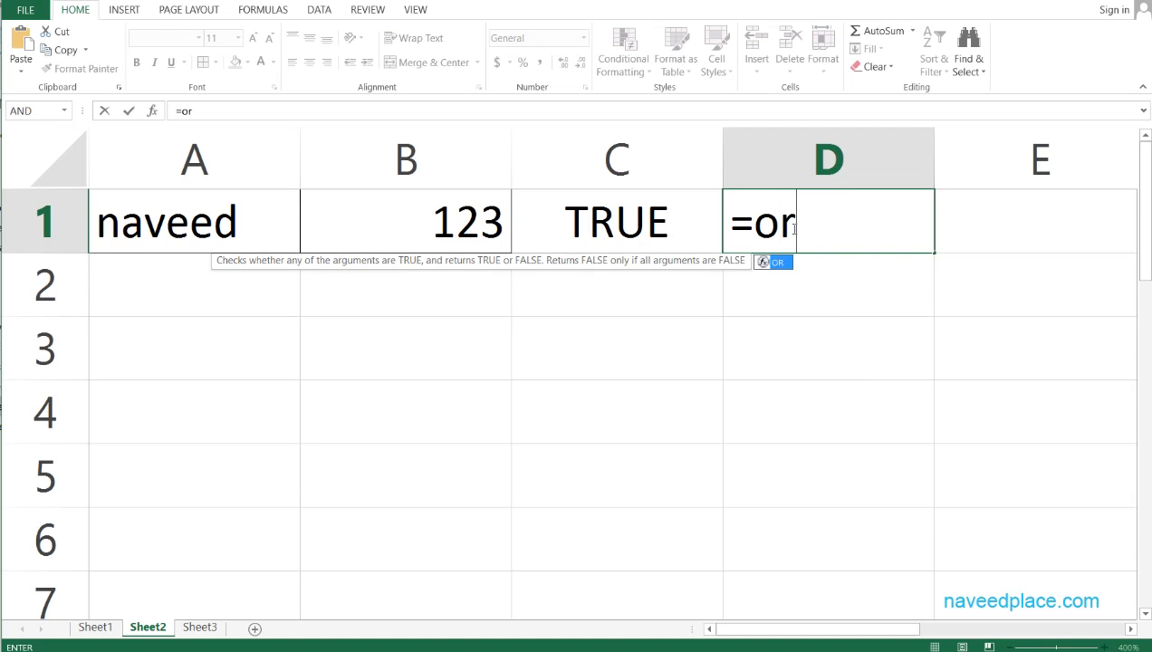
{"action": "type", "text": "("}
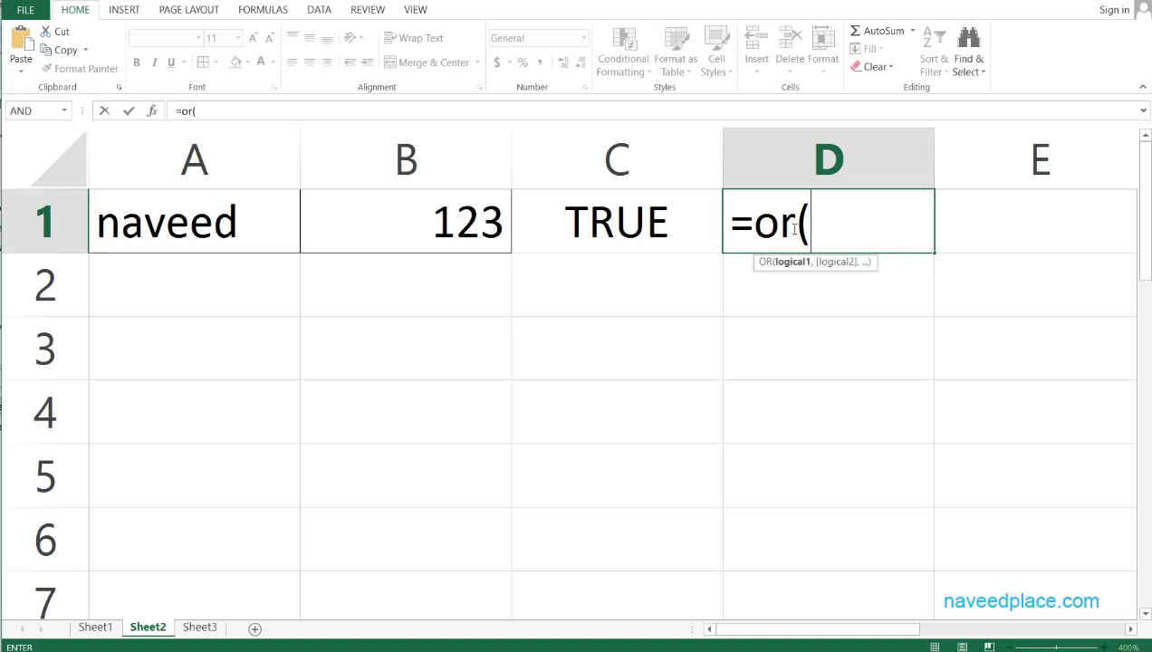
{"action": "left_click", "coordinate": [186, 243]}
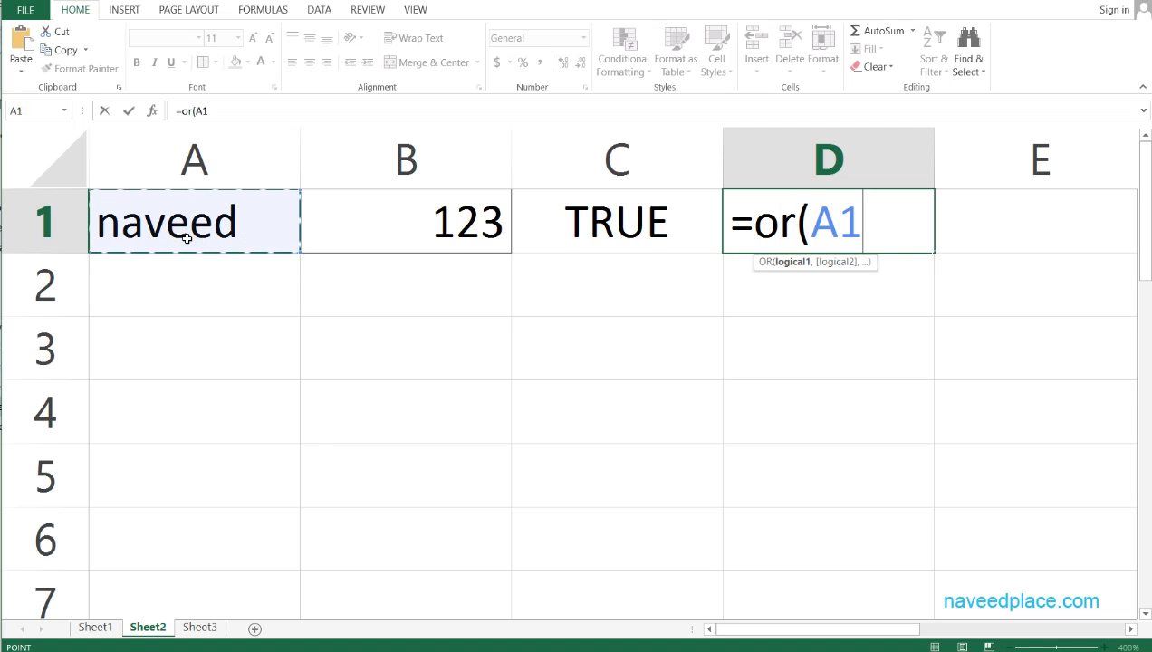
{"action": "type", "text": "=\"na"}
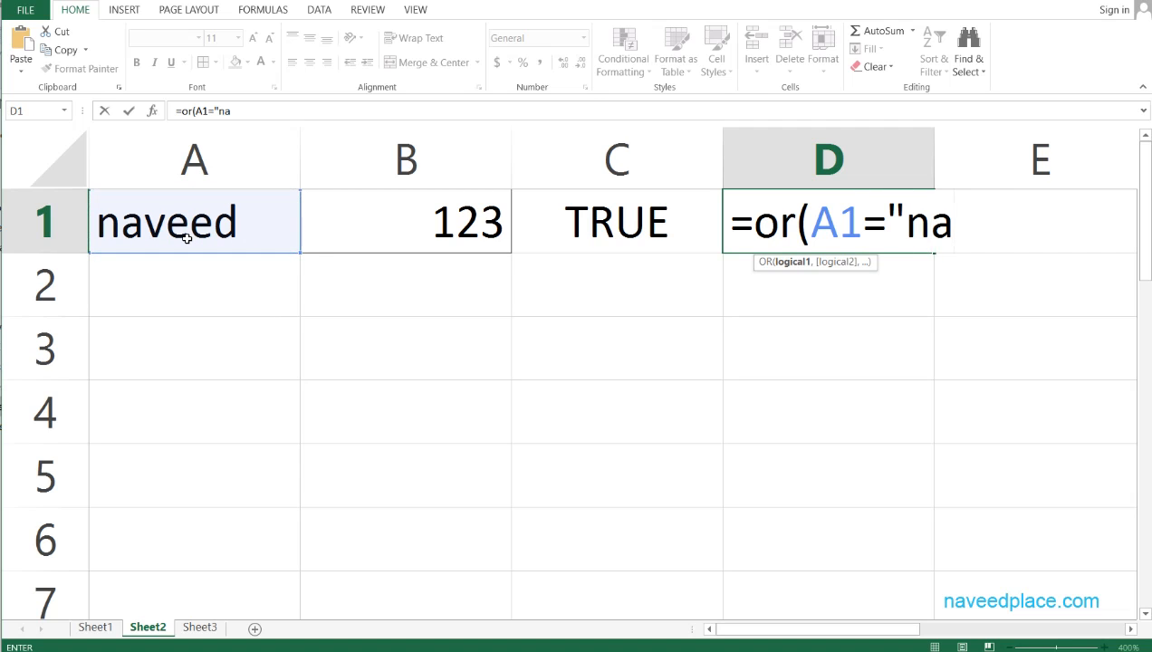
{"action": "type", "text": "veed\","}
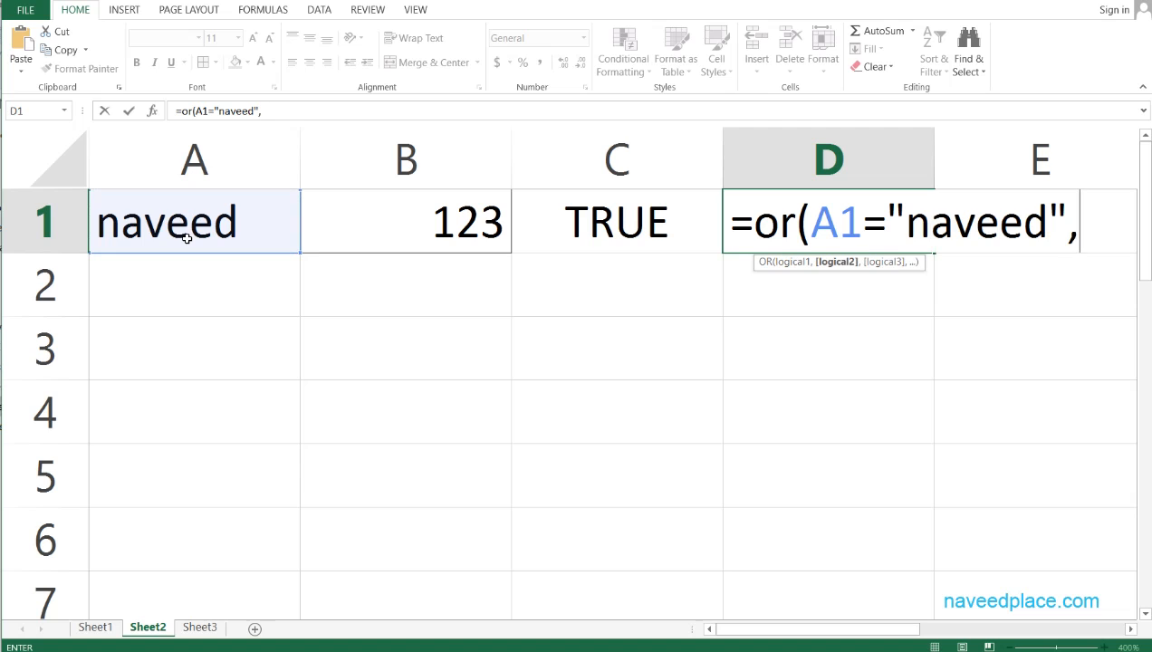
Step: Complete the OR formula in D1 with B1=123 as its second condition
{"action": "left_click", "coordinate": [455, 218]}
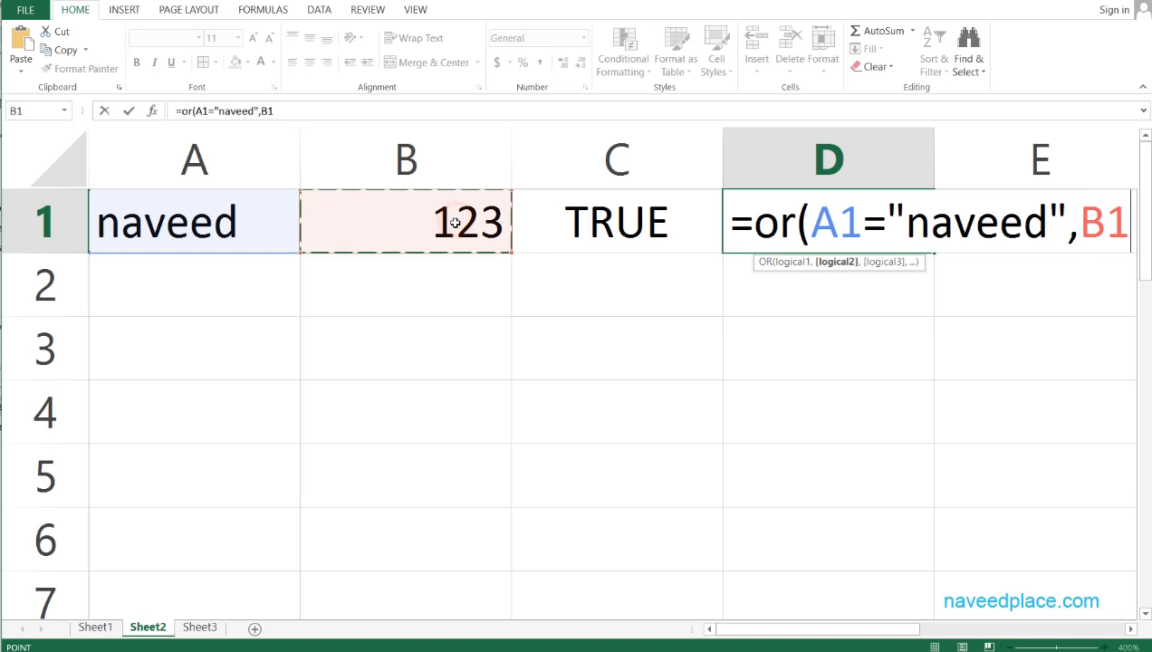
{"action": "type", "text": "=\""}
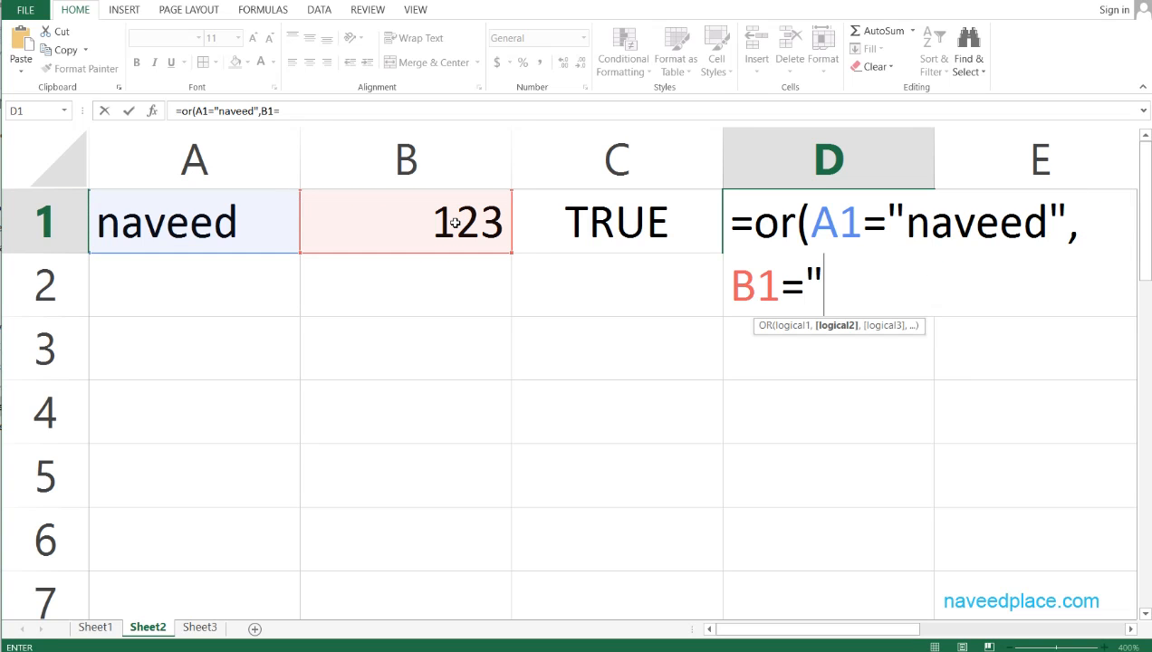
{"action": "key", "text": "BackSpace"}
{"action": "type", "text": "123"}
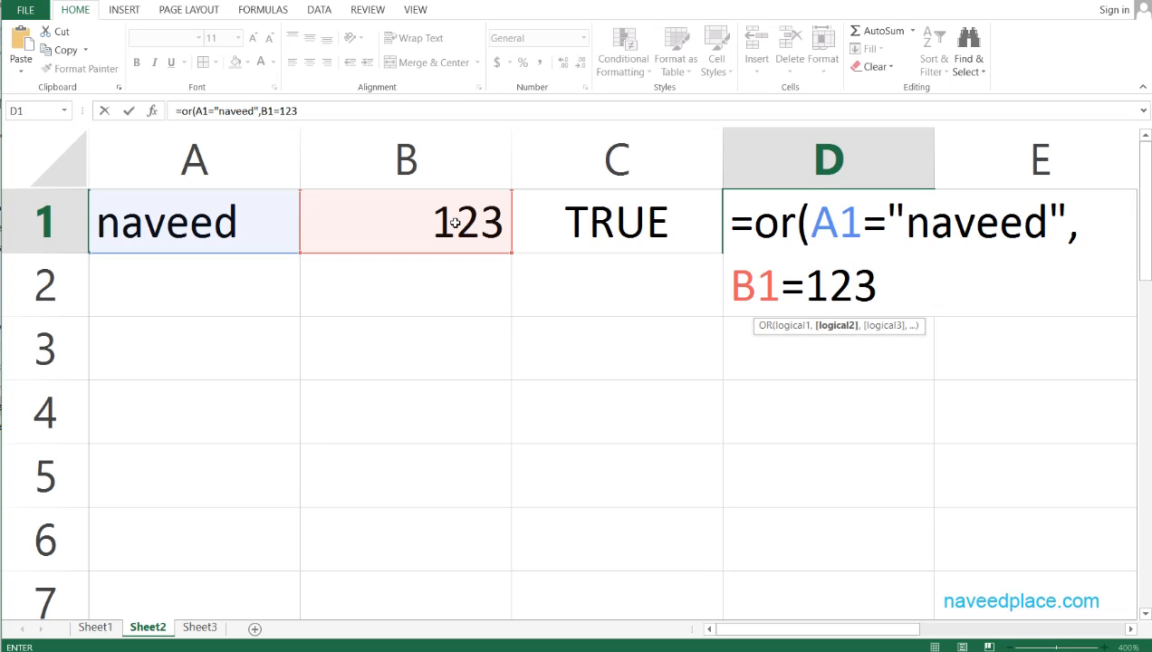
{"action": "type", "text": ")"}
{"action": "key", "text": "Return"}
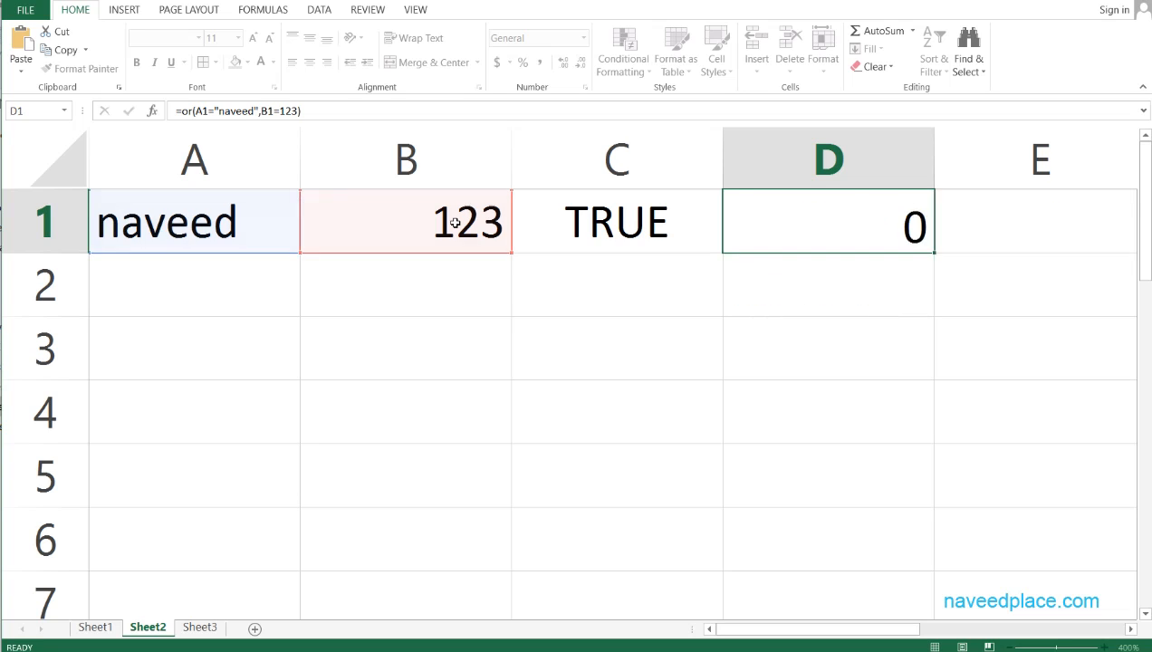
Step: Label the two formulas by entering "And" in C2 and "Or" in D2
{"action": "key", "text": "Up"}
{"action": "key", "text": "Left"}
{"action": "key", "text": "Left"}
{"action": "key", "text": "Right"}
{"action": "key", "text": "Left"}
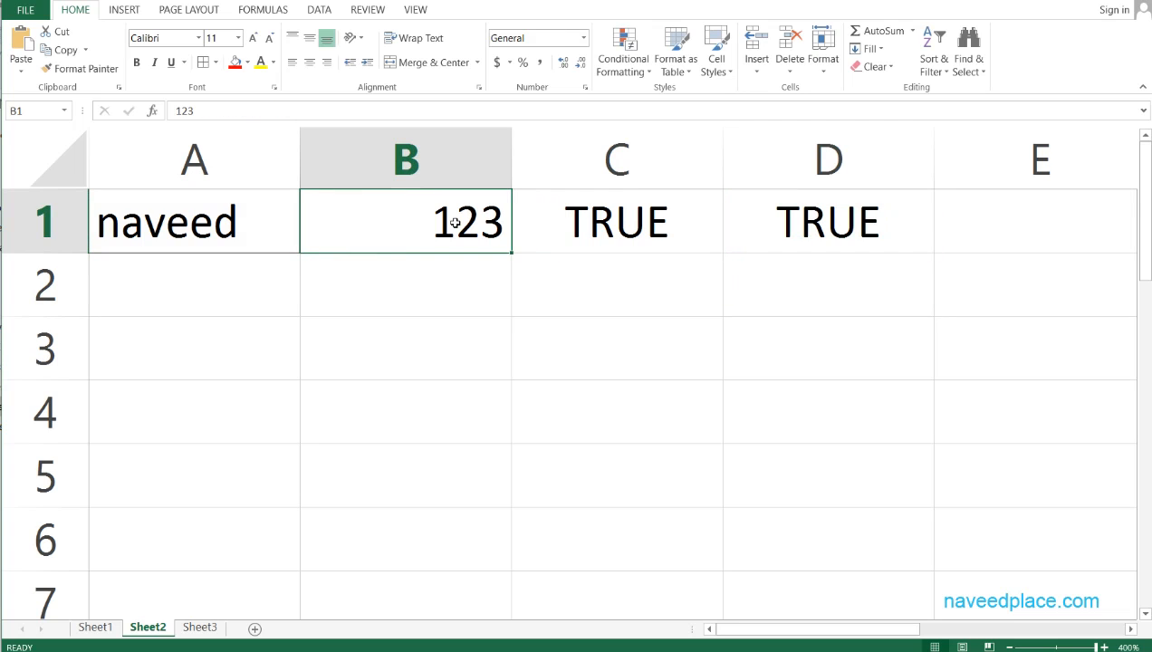
{"action": "key", "text": "Right"}
{"action": "key", "text": "F2"}
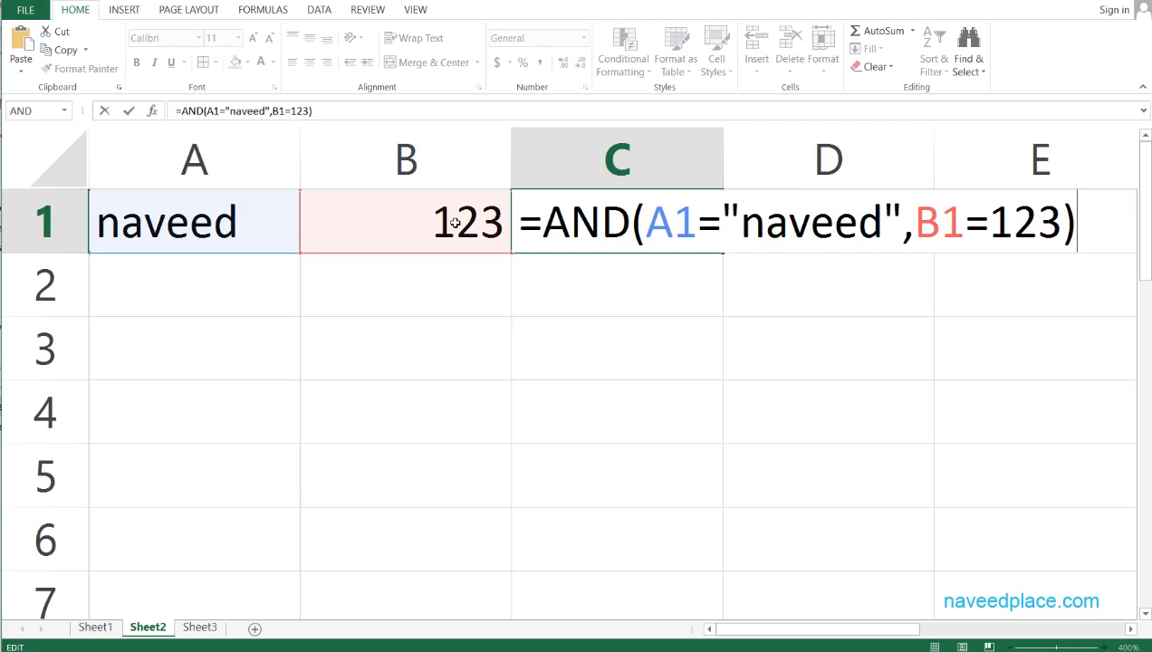
{"action": "key", "text": "Return"}
{"action": "type", "text": "And"}
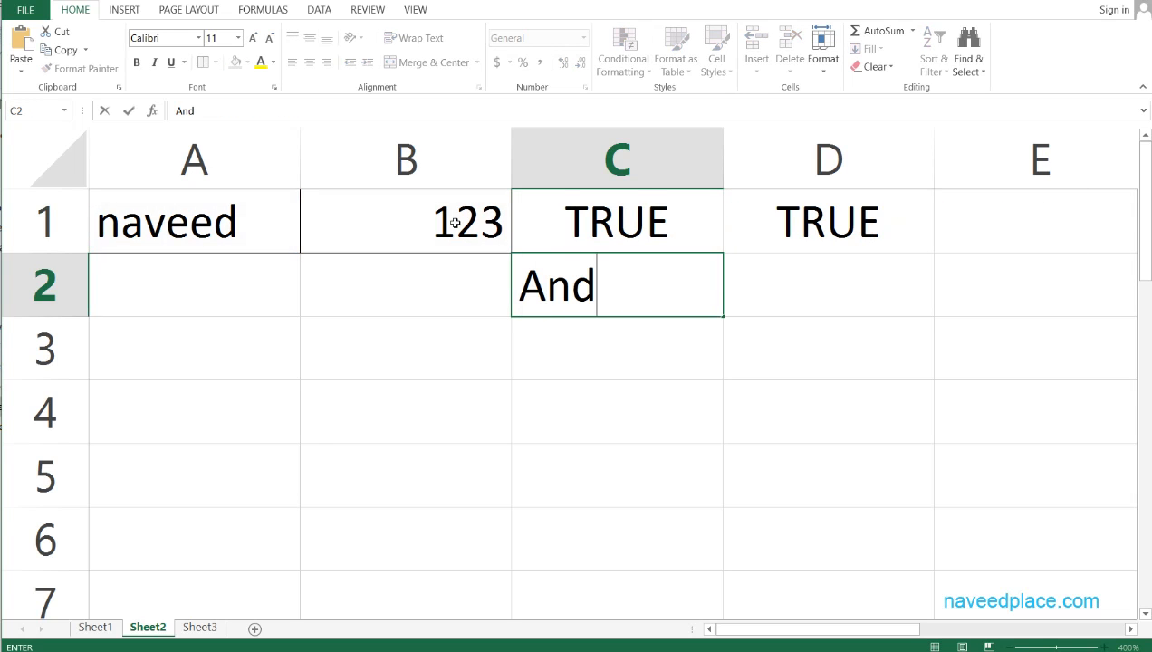
{"action": "key", "text": "Tab"}
{"action": "type", "text": "Or"}
{"action": "key", "text": "Return"}
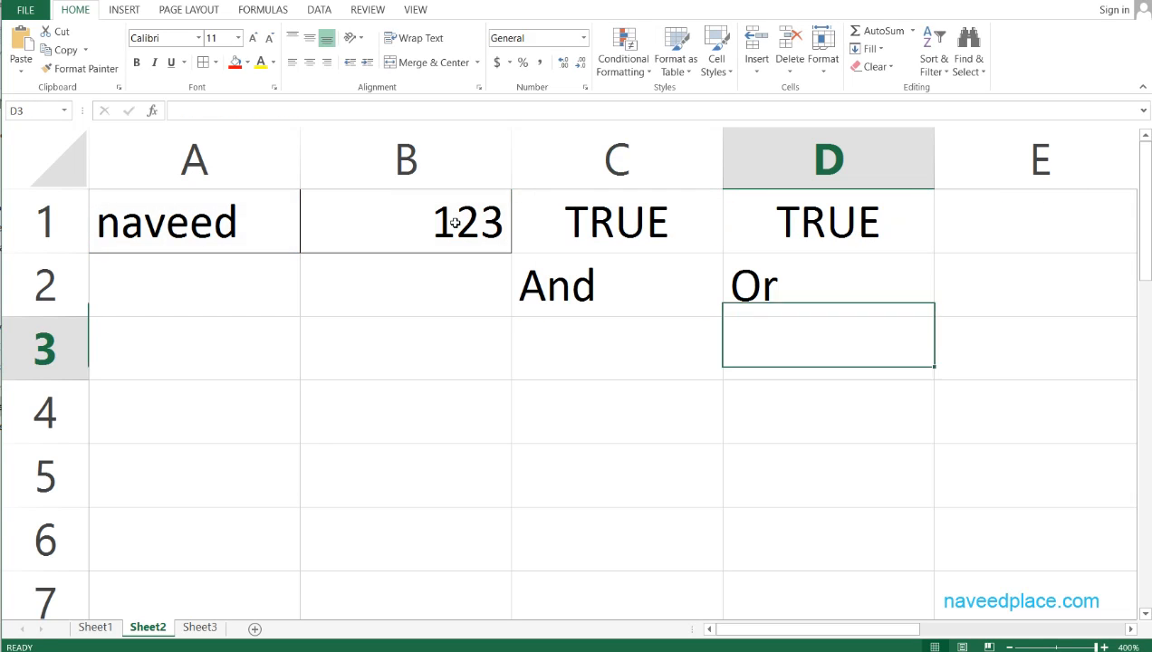
Step: Clear B1 to test both formulas with only the name condition met
{"action": "key", "text": "Left"}
{"action": "key", "text": "Up"}
{"action": "key", "text": "Up"}
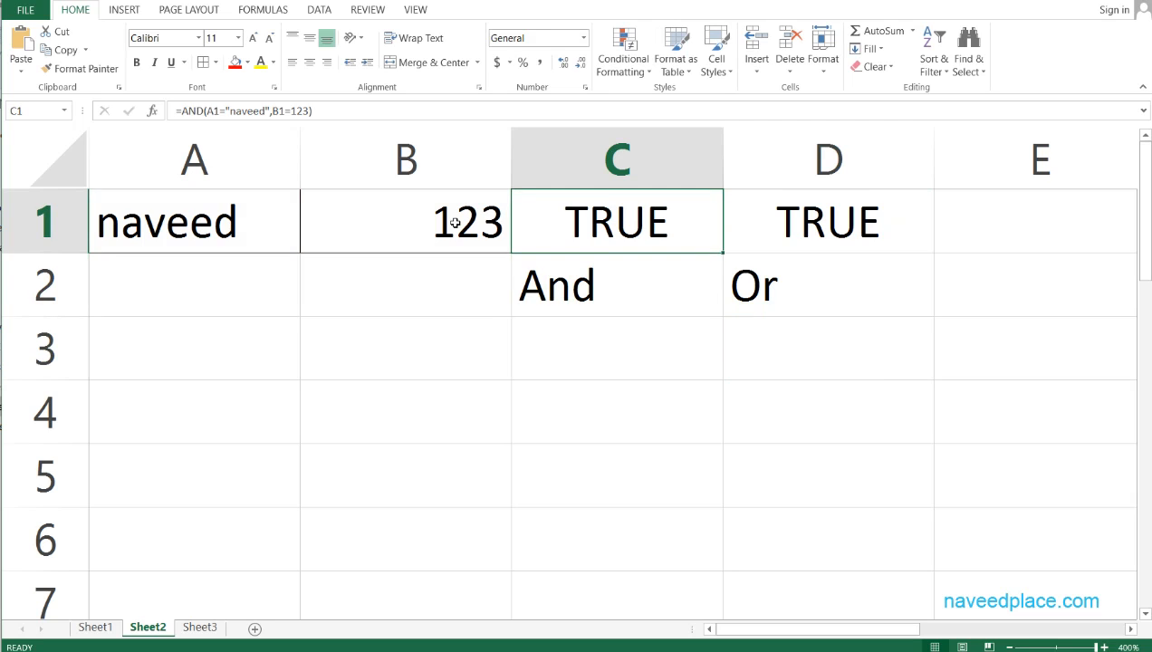
{"action": "key", "text": "Left"}
{"action": "key", "text": "Delete"}
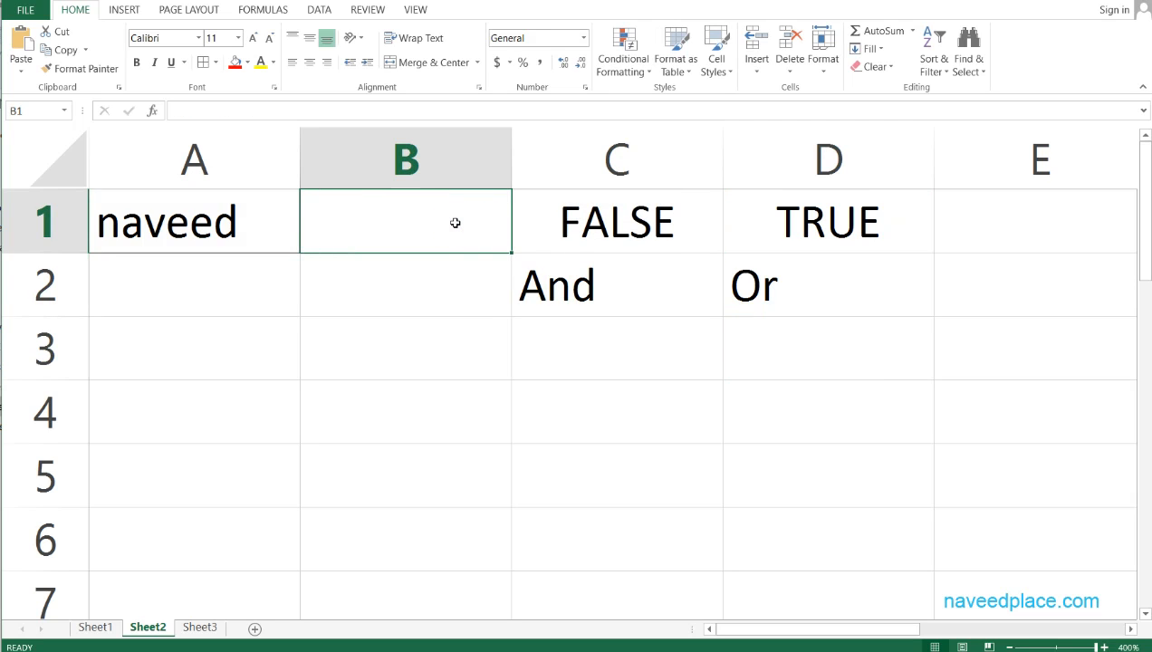
Step: Compare the AND result in C1 with the OR result in D1 and their labels in row 2
{"action": "key", "text": "Right"}
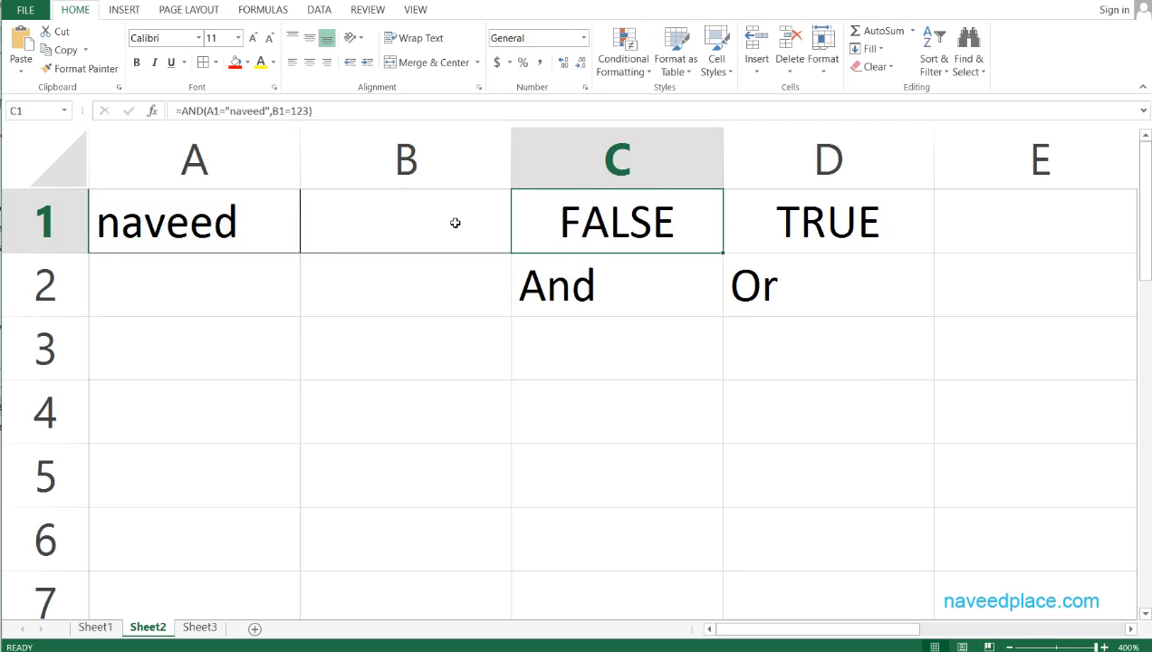
{"action": "key", "text": "Down"}
{"action": "key", "text": "Up"}
{"action": "key", "text": "Right"}
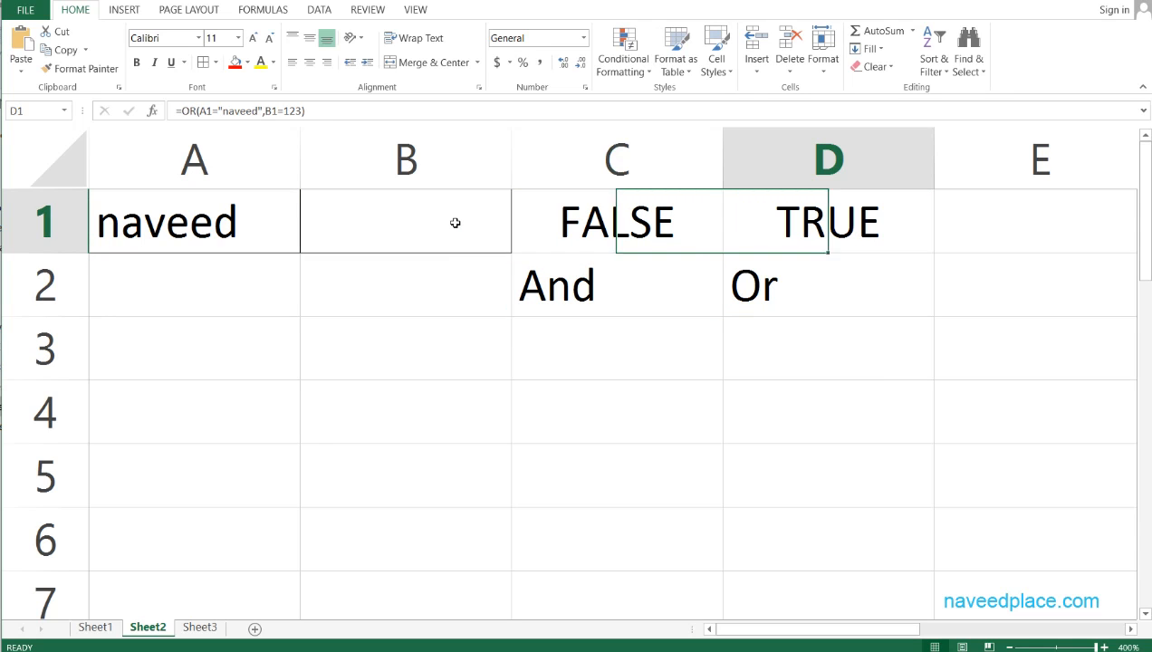
{"action": "key", "text": "Down"}
{"action": "key", "text": "Left"}
{"action": "key", "text": "Right"}
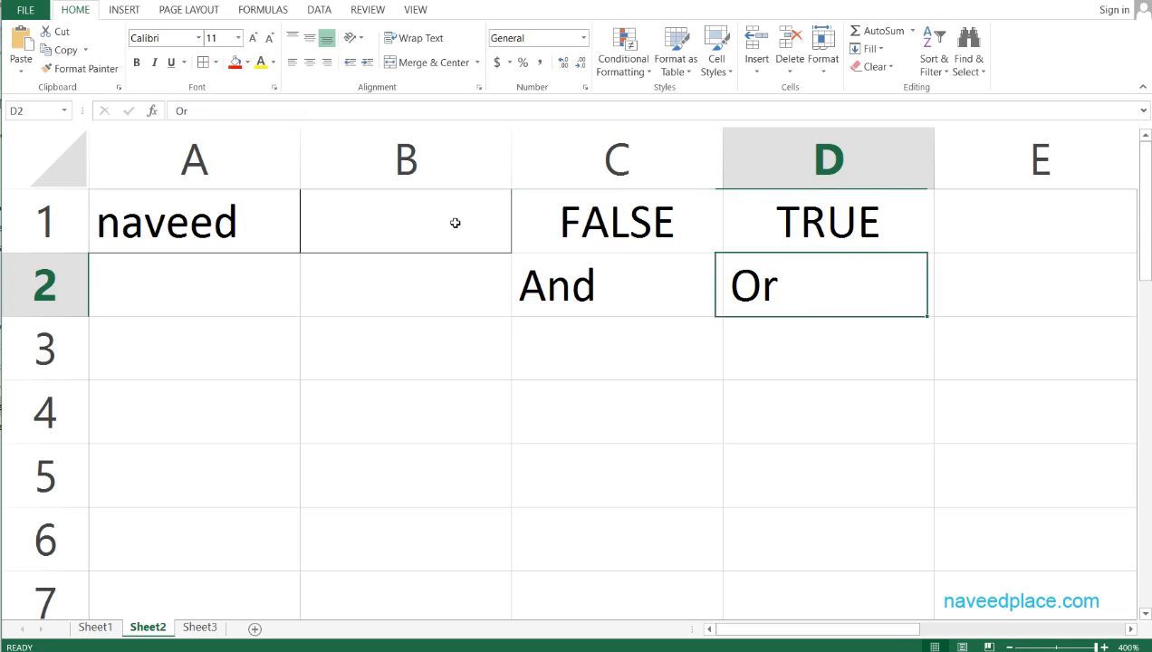
Step: Enter 123 in B1 again
{"action": "key", "text": "Up"}
{"action": "key", "text": "Left"}
{"action": "key", "text": "Left"}
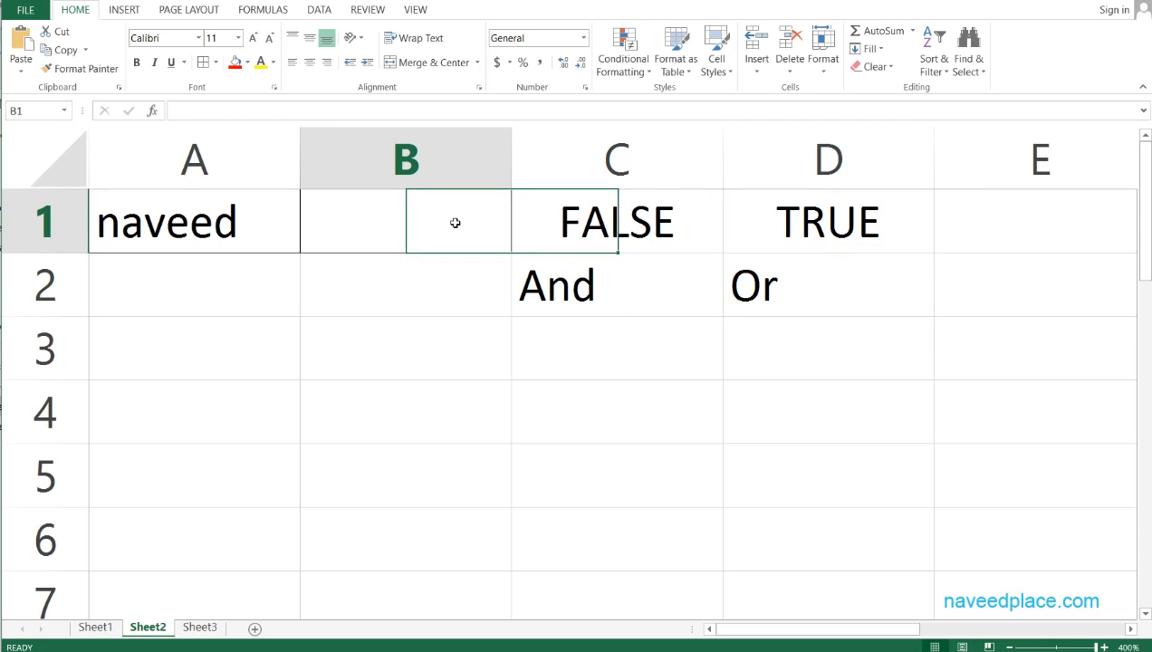
{"action": "type", "text": "123"}
{"action": "key", "text": "Right"}
Step: Check the label in C2 and the AND formula in C1 without changing them
{"action": "key", "text": "Down"}
{"action": "key", "text": "F2"}
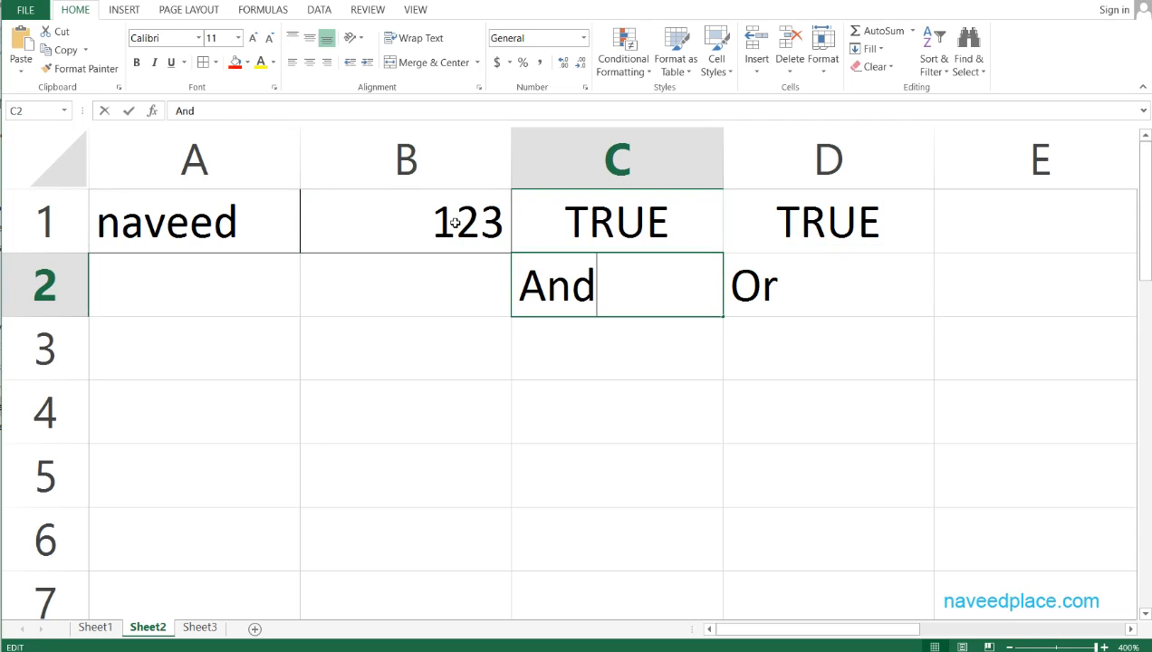
{"action": "key", "text": "Escape"}
{"action": "key", "text": "Up"}
{"action": "key", "text": "F2"}
{"action": "key", "text": "Escape"}
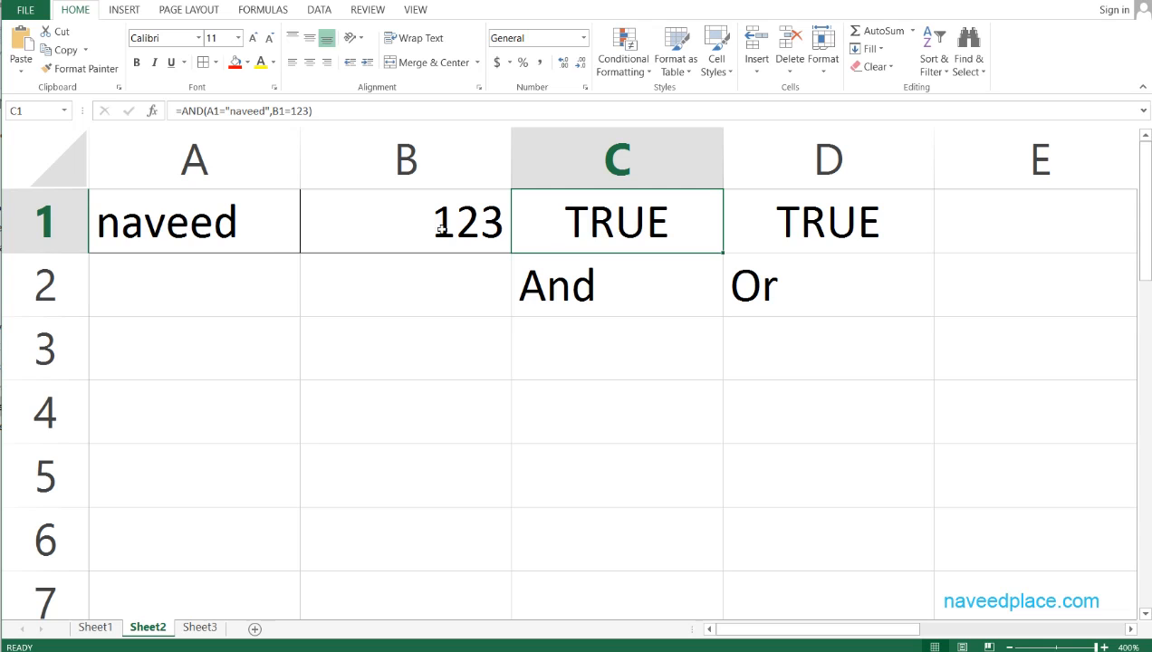
Step: Clear the name in A1 to test both formulas with only the number condition met, and undo the deletion
{"action": "left_click", "coordinate": [181, 243]}
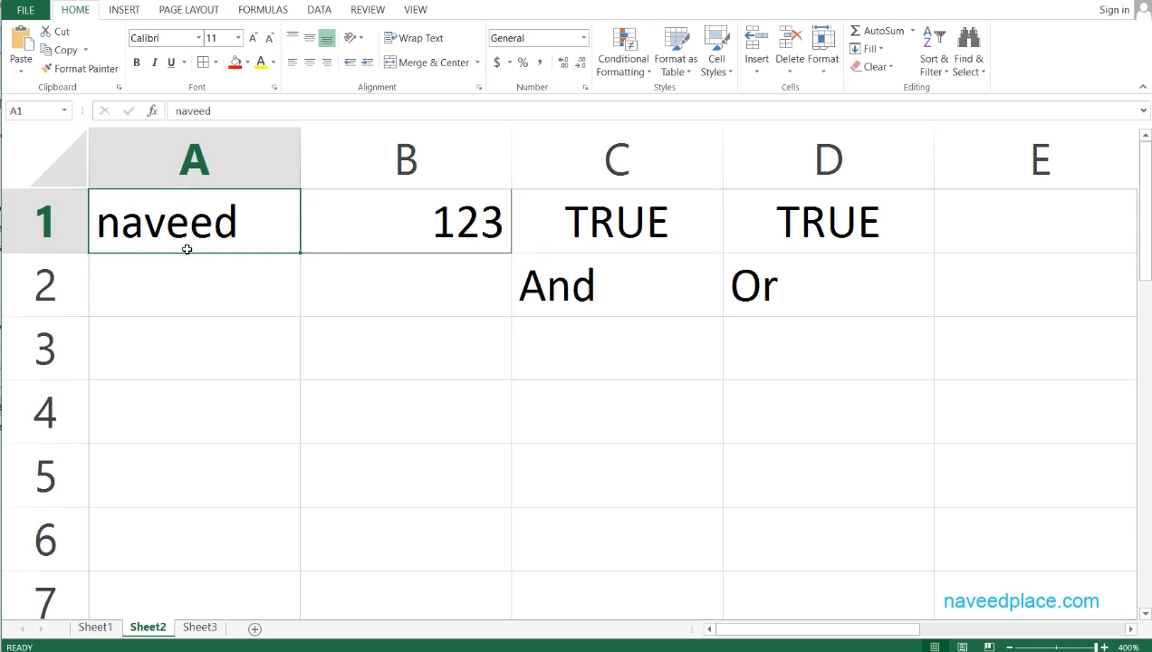
{"action": "key", "text": "Delete"}
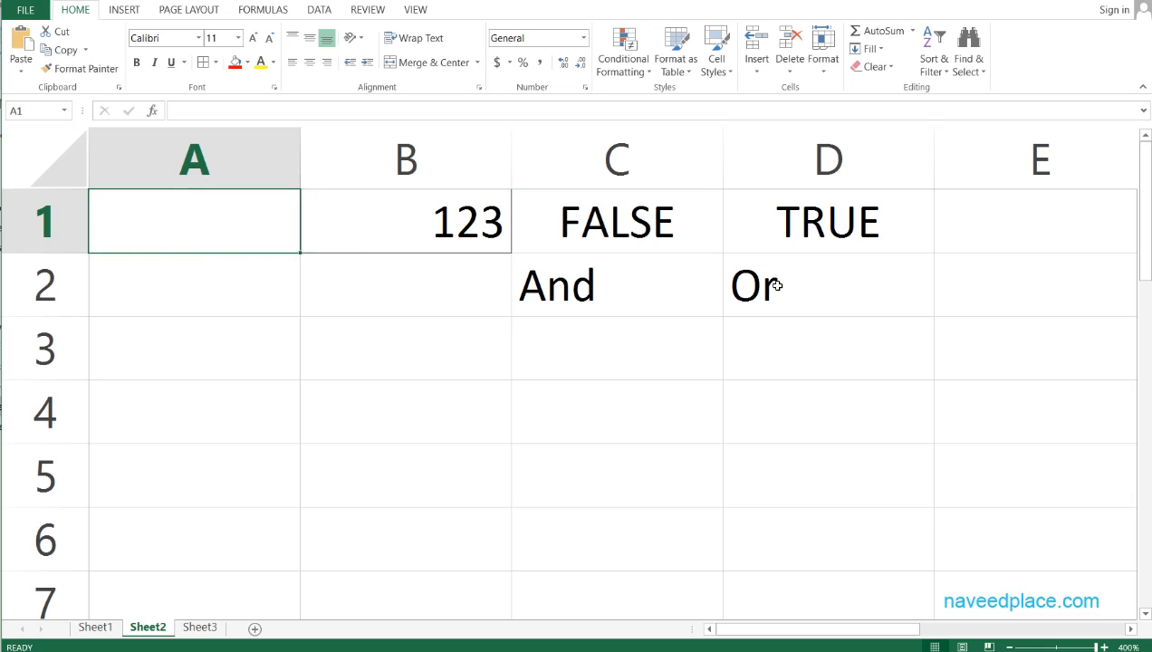
{"action": "key", "text": "ctrl+z"}
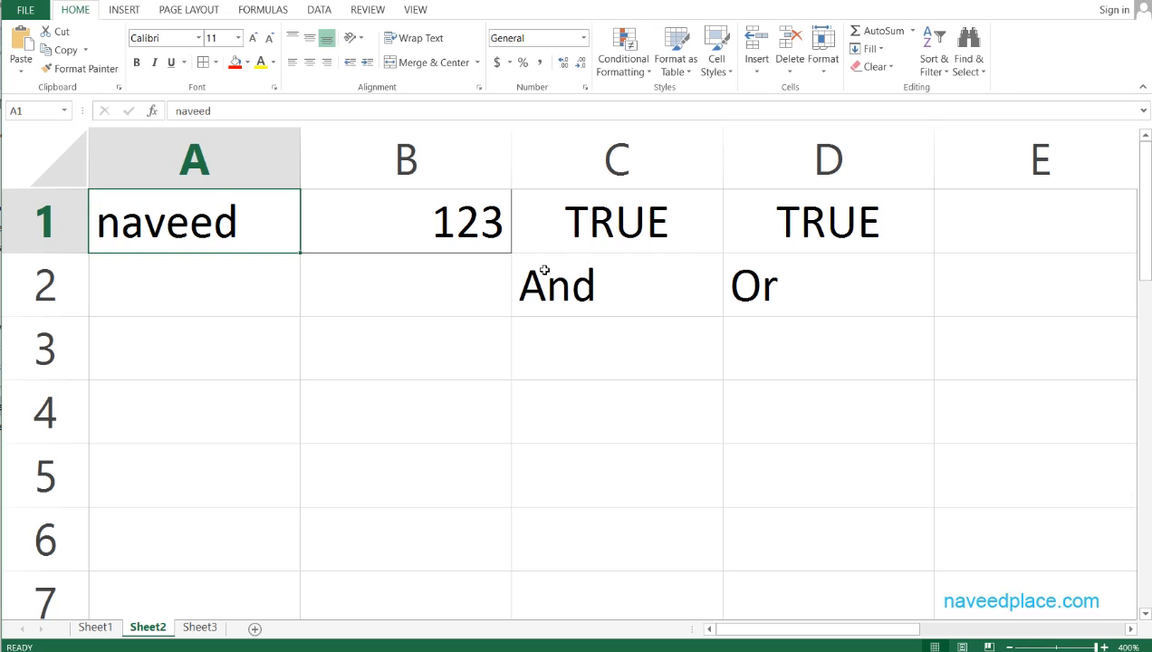
{"action": "left_click", "coordinate": [199, 299]}
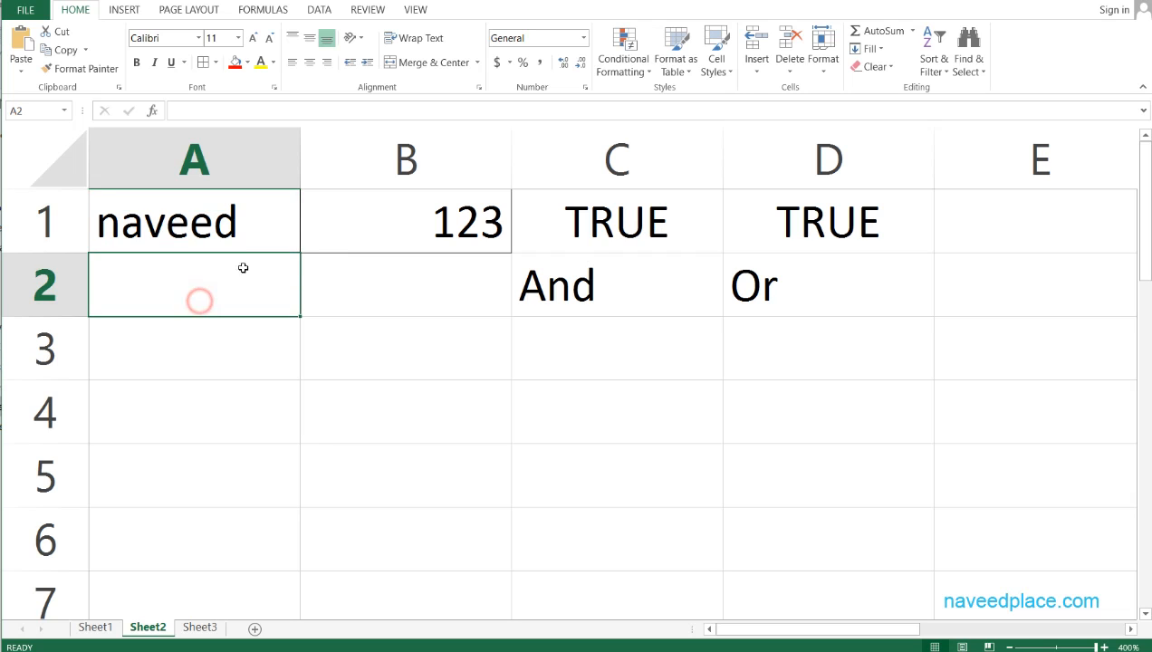
{"action": "left_click", "coordinate": [207, 237]}
{"action": "left_click", "coordinate": [360, 233]}
{"action": "left_click", "coordinate": [220, 244]}
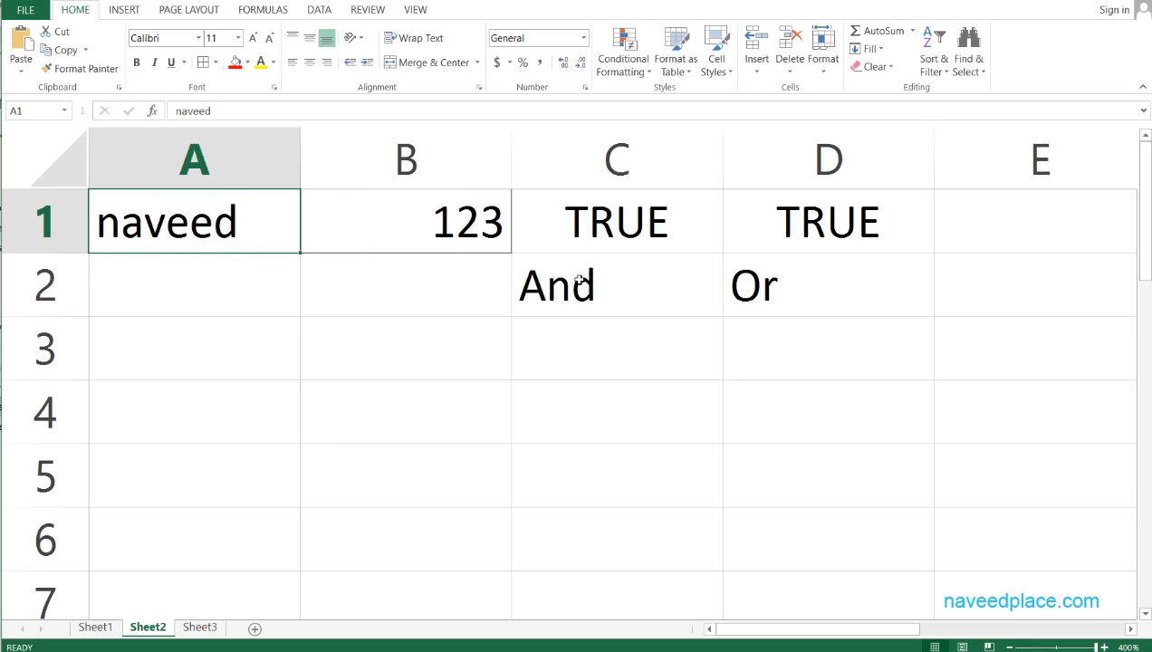
{"action": "left_click", "coordinate": [843, 296]}
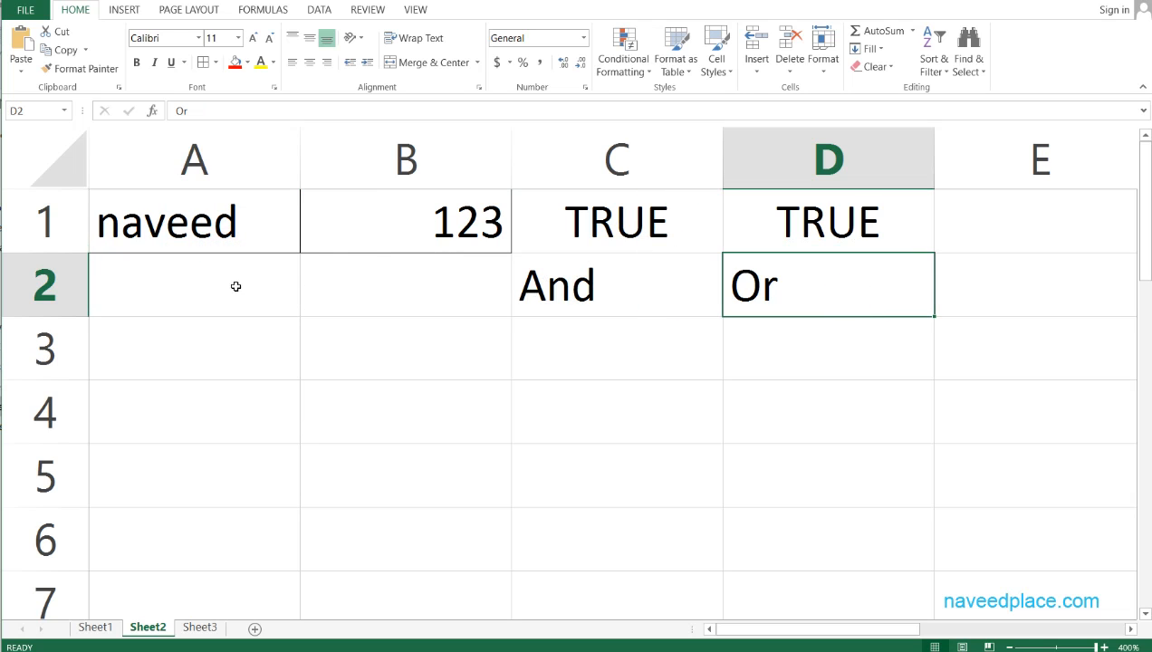